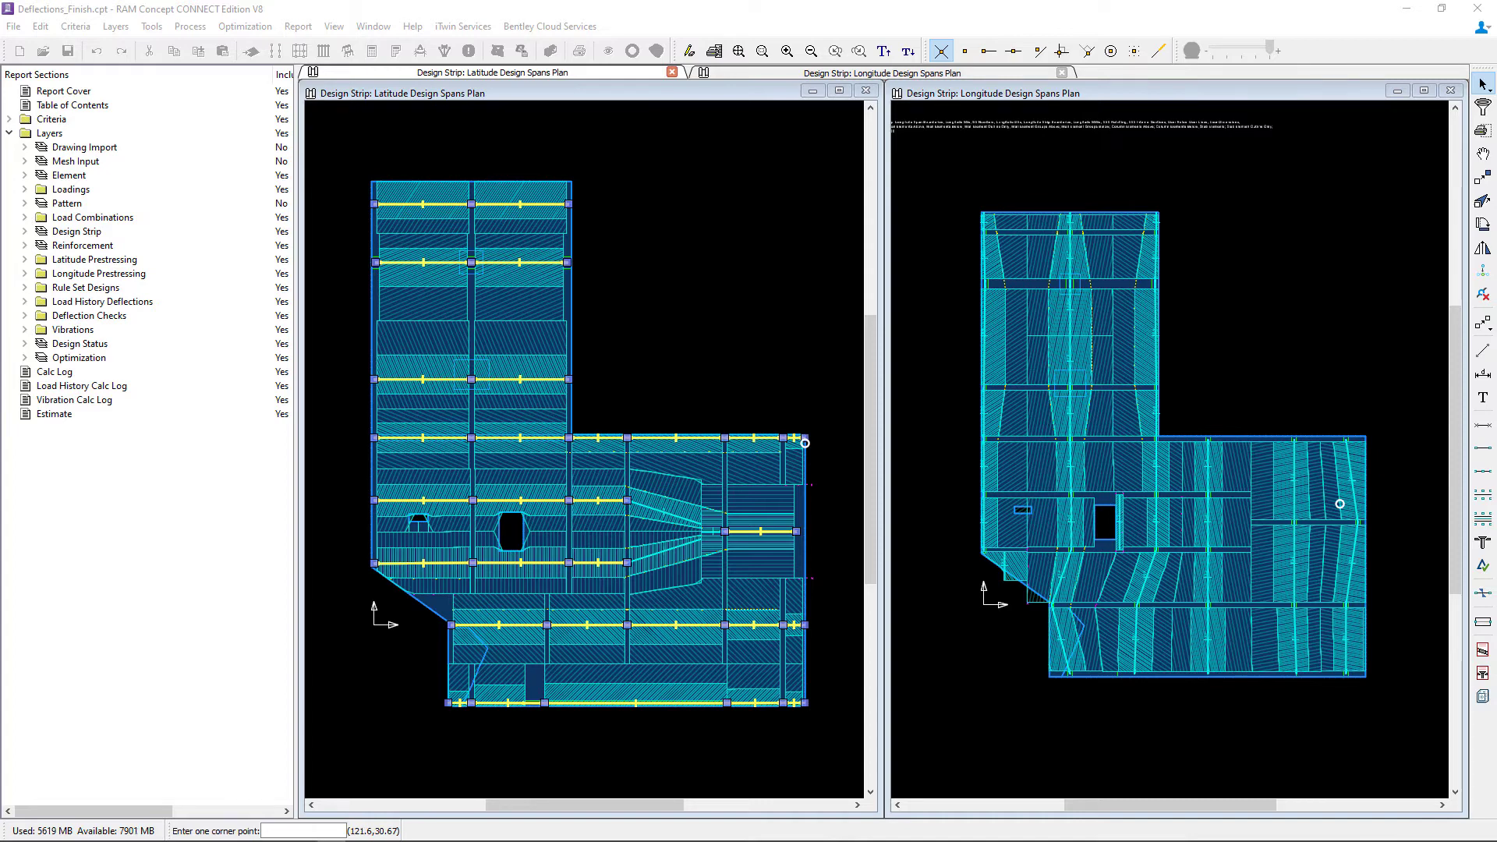
# Open the Detailing Rules criteria and examine the span detailing parameters and rule table
pyautogui.click(75, 28)
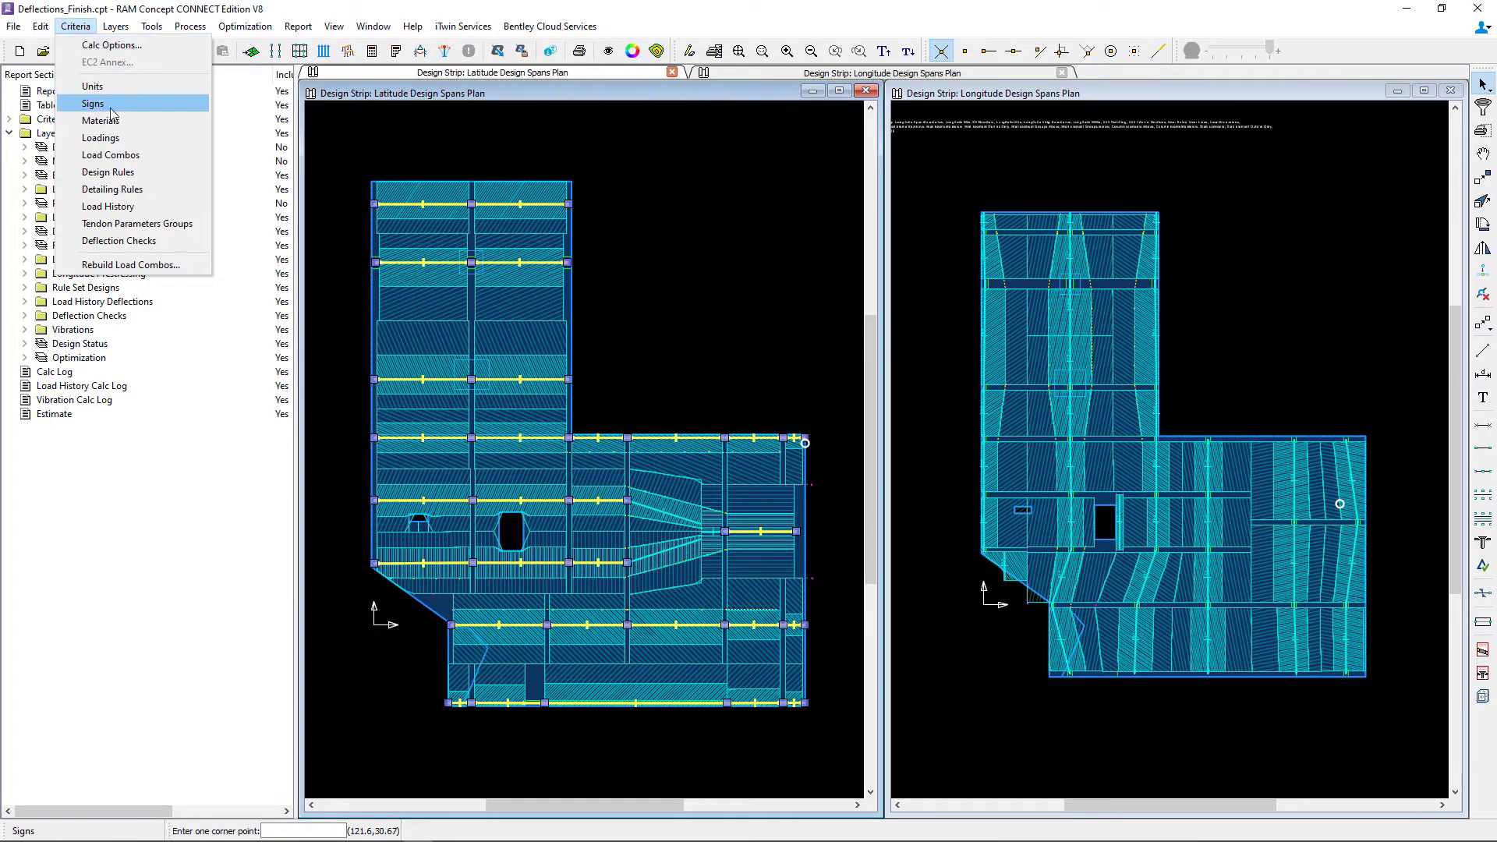
pyautogui.click(134, 192)
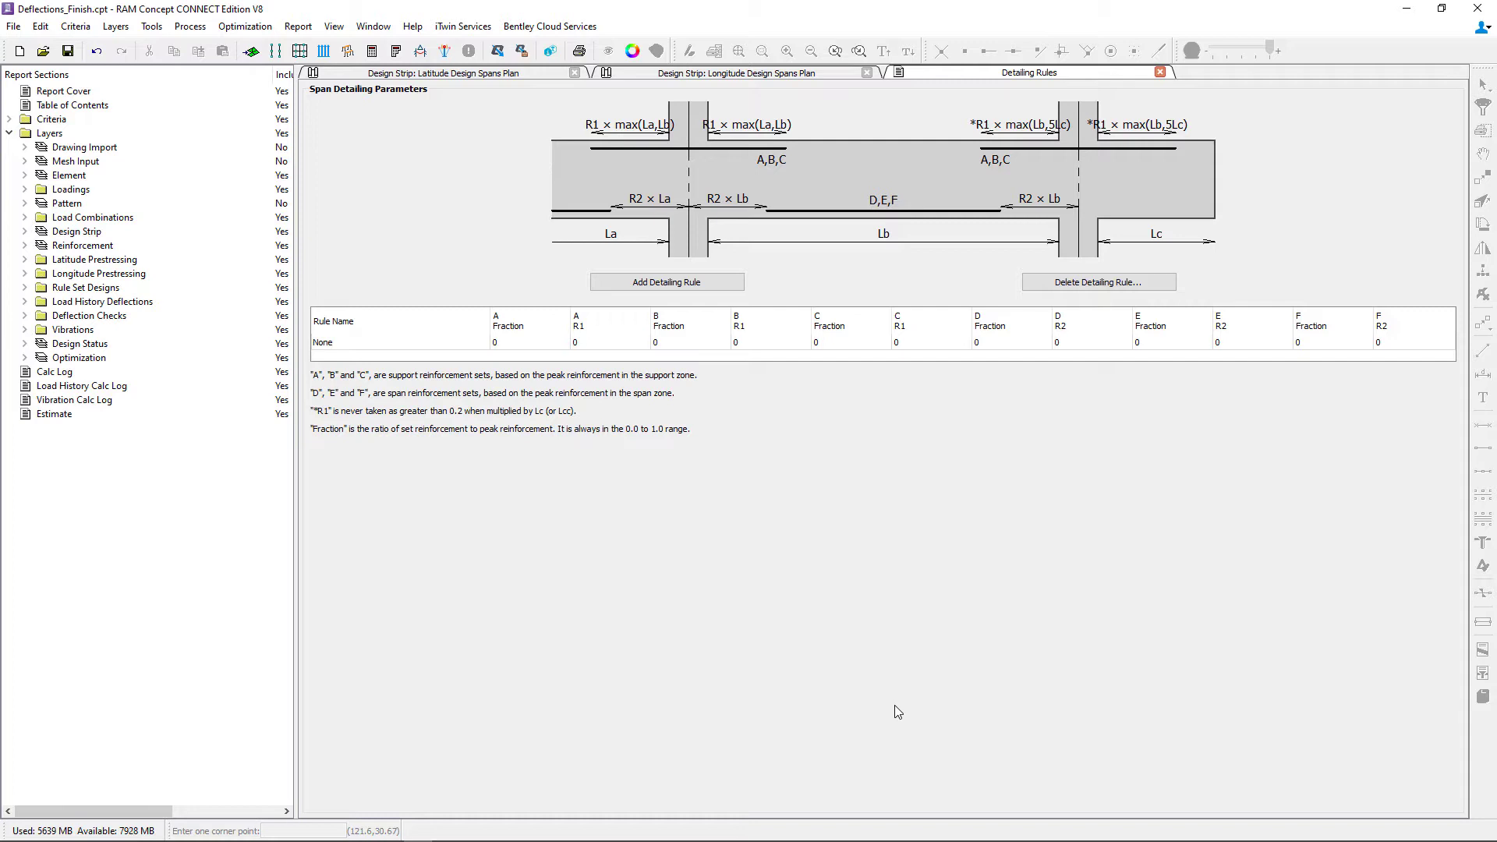
pyautogui.moveTo(928, 840)
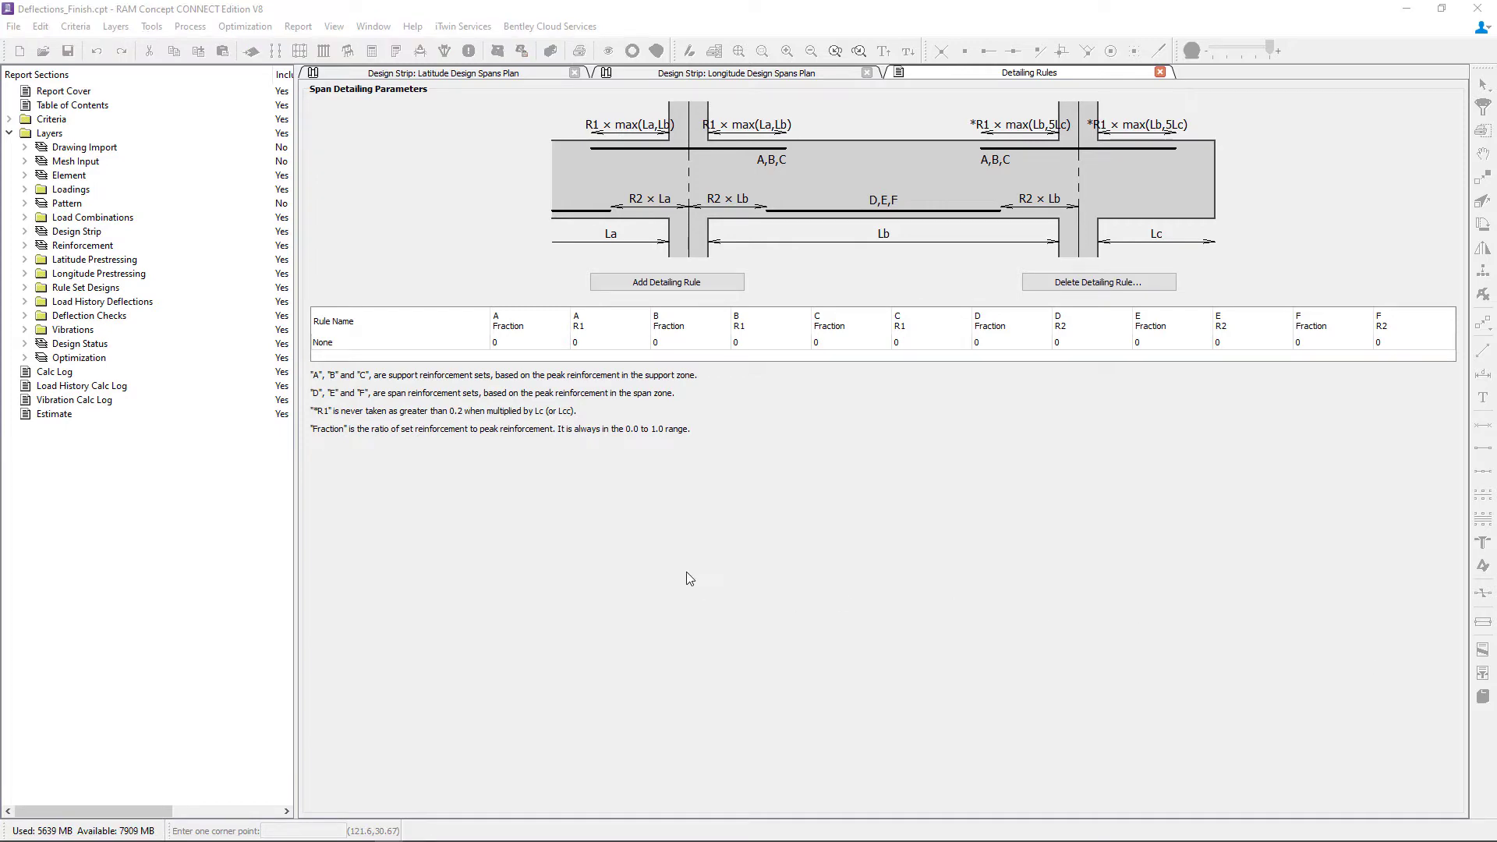
# Review the column strip properties of the selected spans on the Latitude Design Spans Plan, including CS Span Detailer, without changing them
pyautogui.click(413, 75)
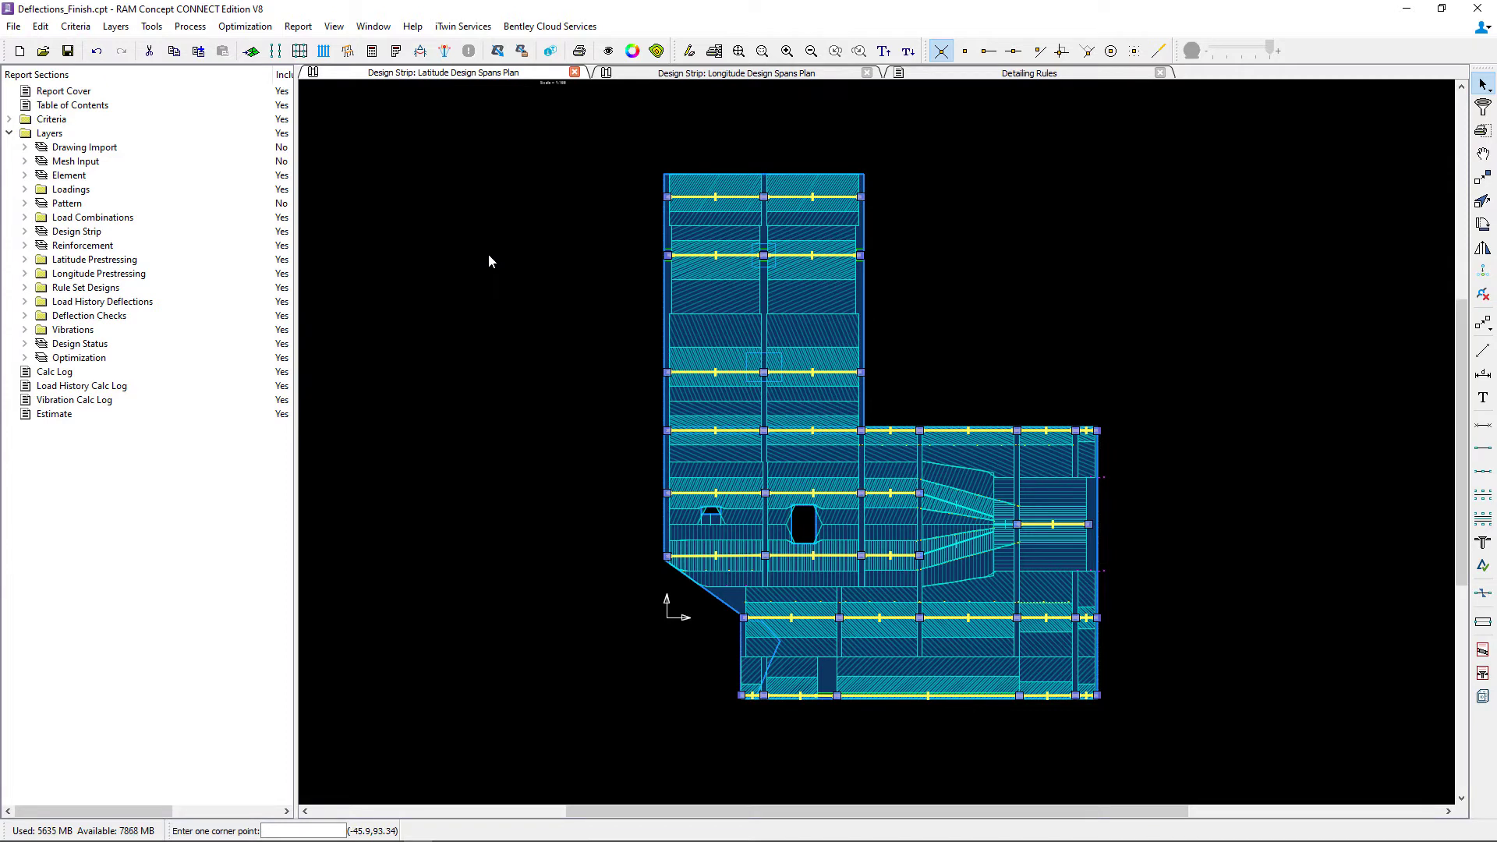
pyautogui.rightClick(490, 259)
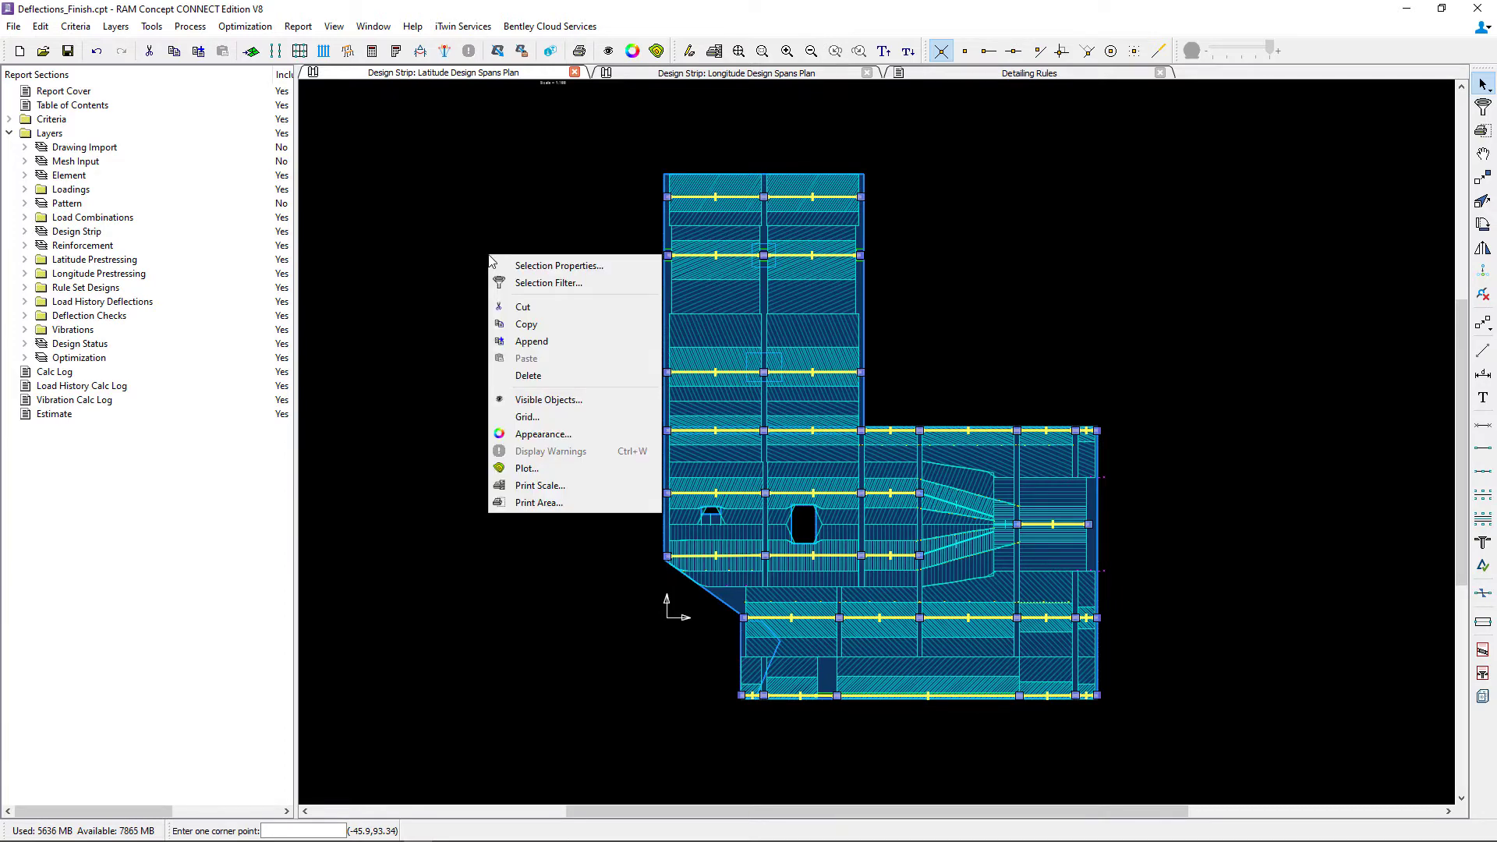
pyautogui.click(507, 266)
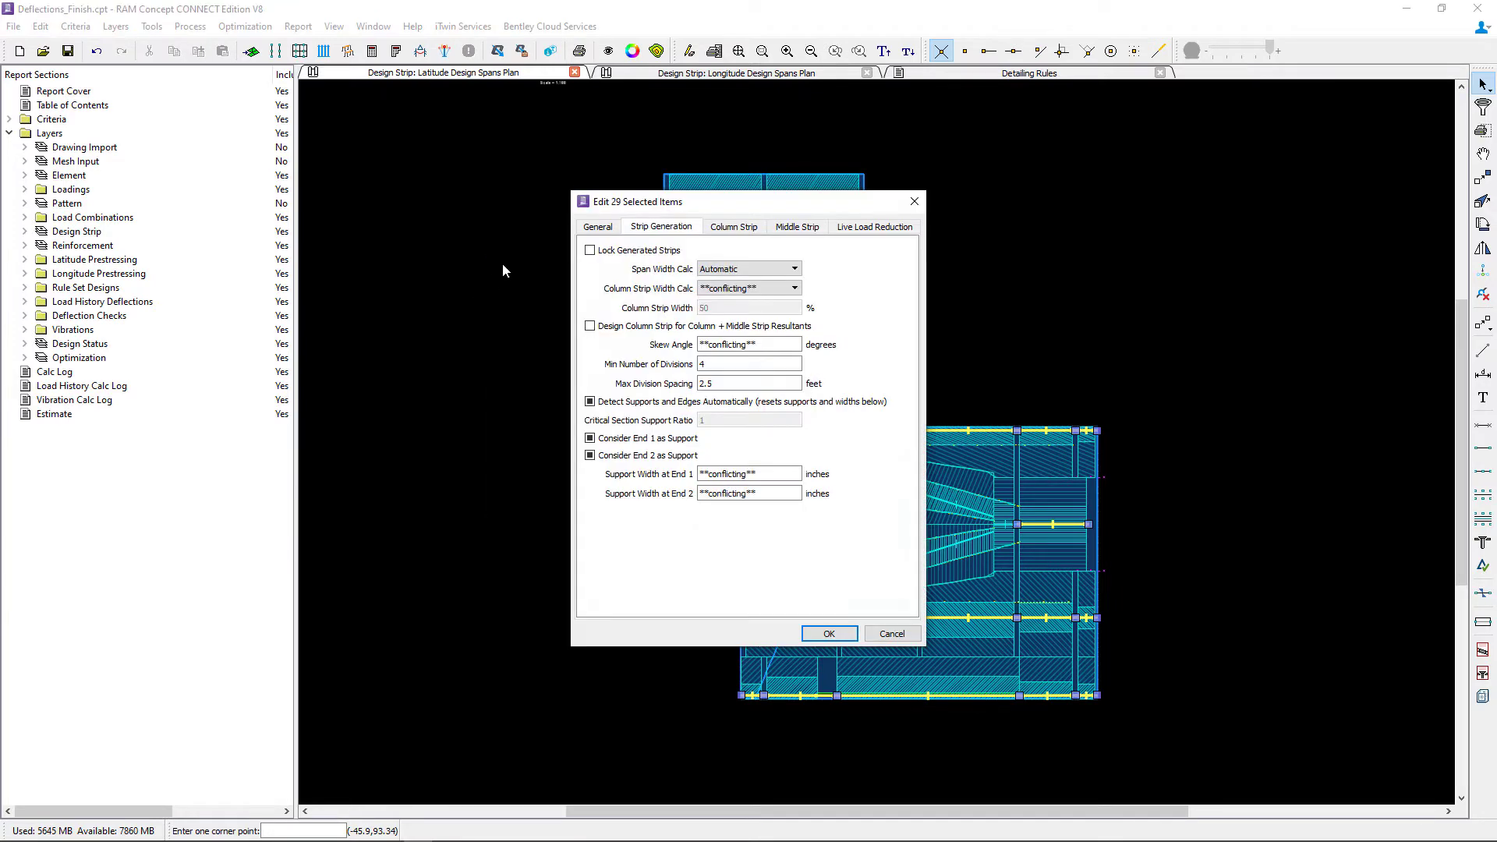
pyautogui.click(718, 227)
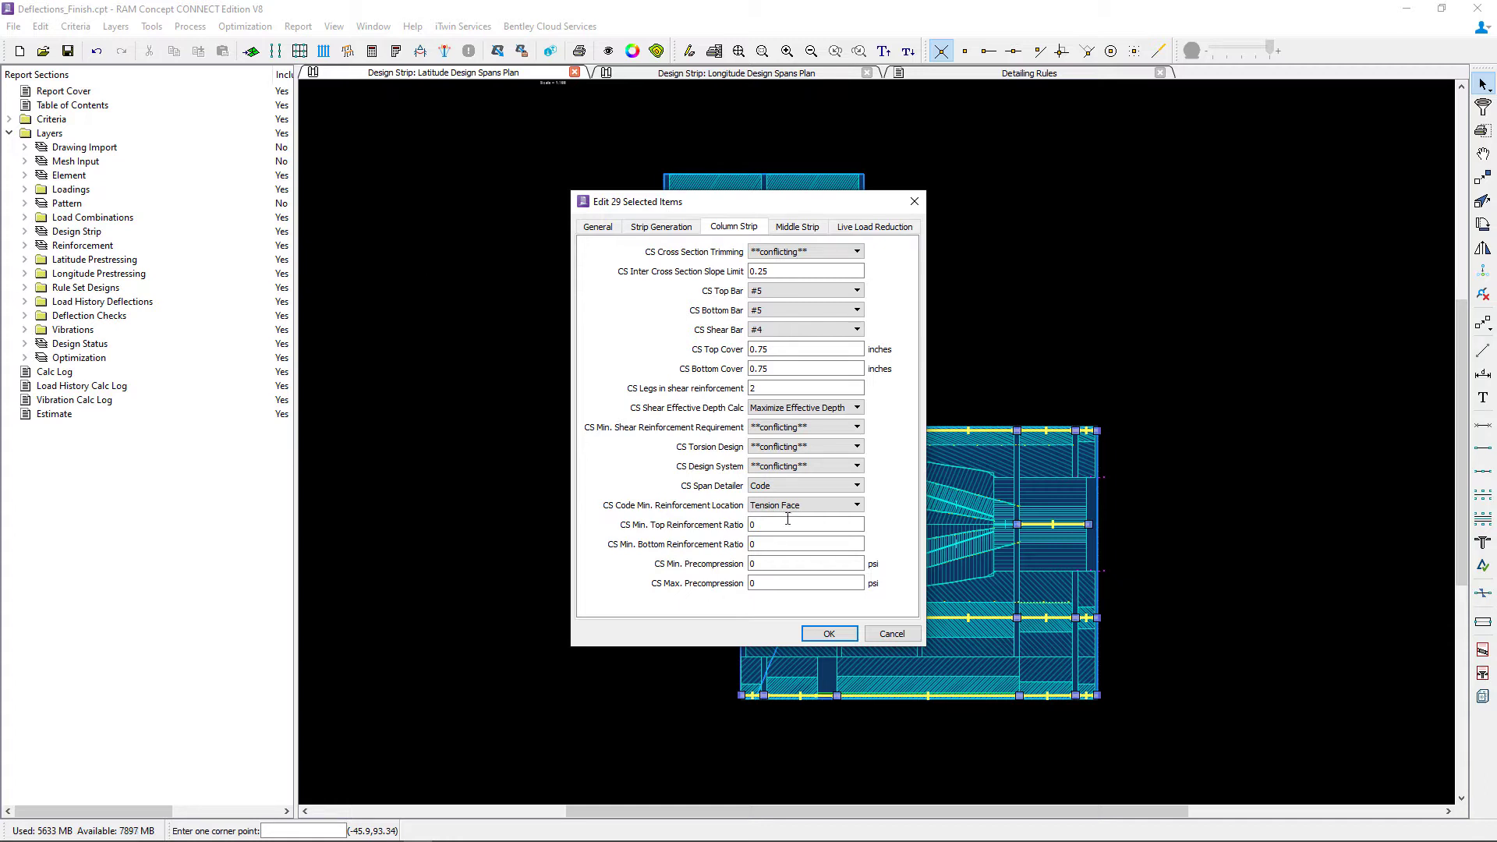
pyautogui.click(850, 487)
pyautogui.click(846, 507)
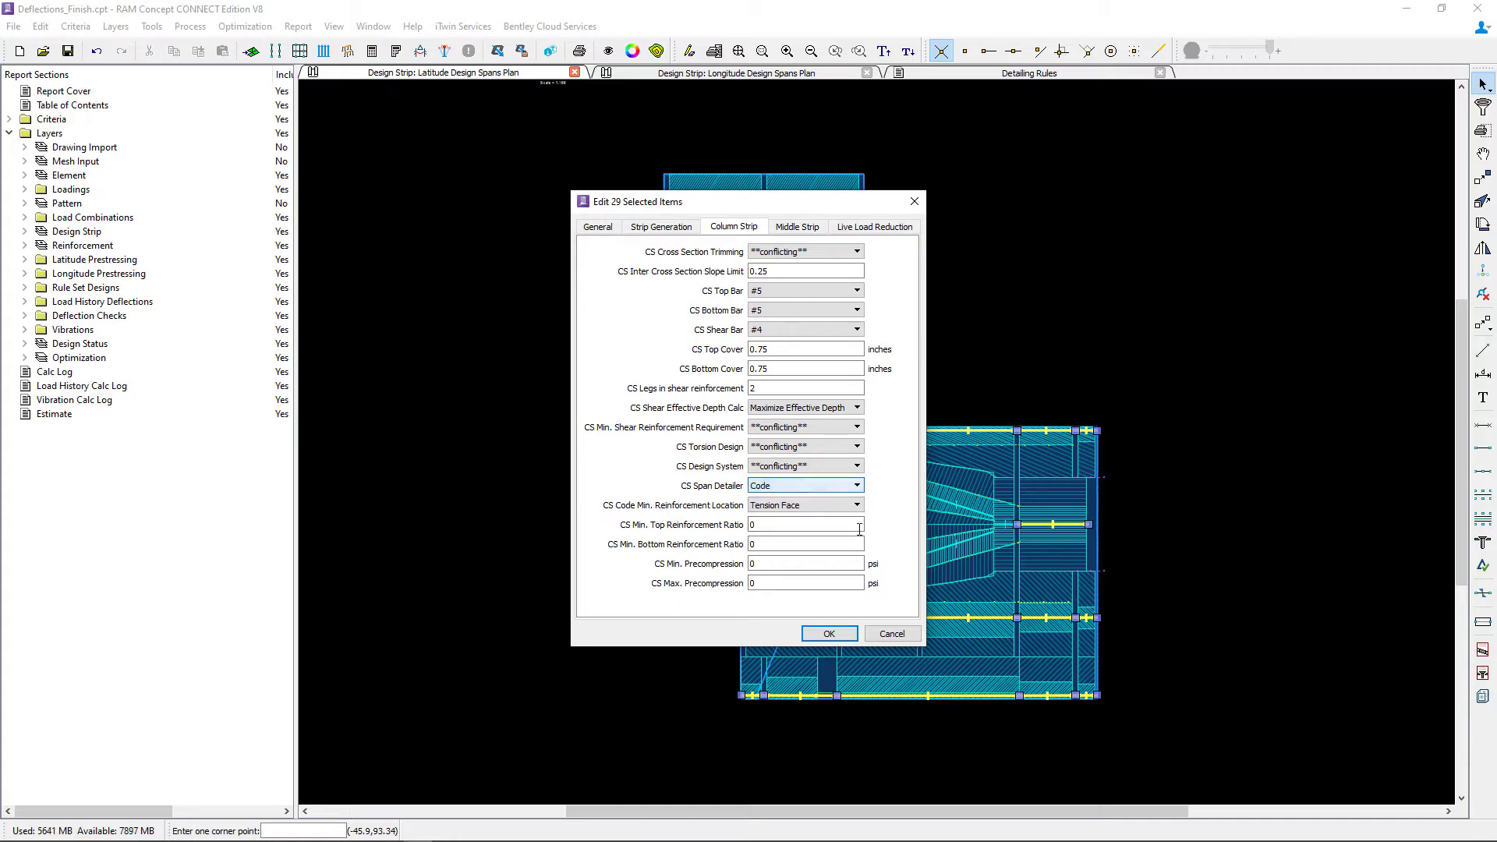
pyautogui.click(905, 635)
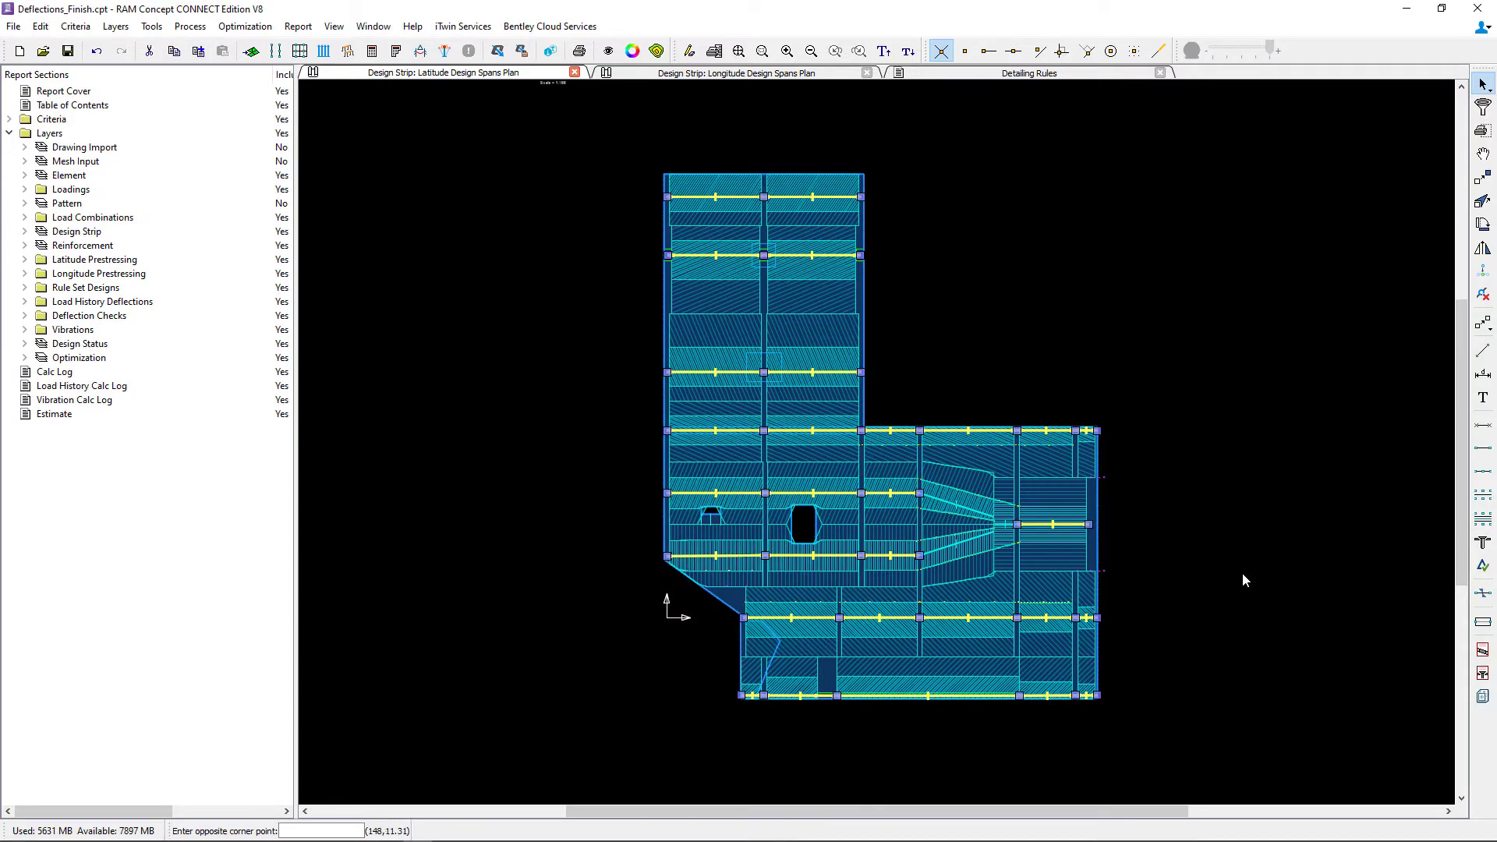
# Replace the current selection with the two inclined span segments and the short segment where they converge
pyautogui.click(1224, 558)
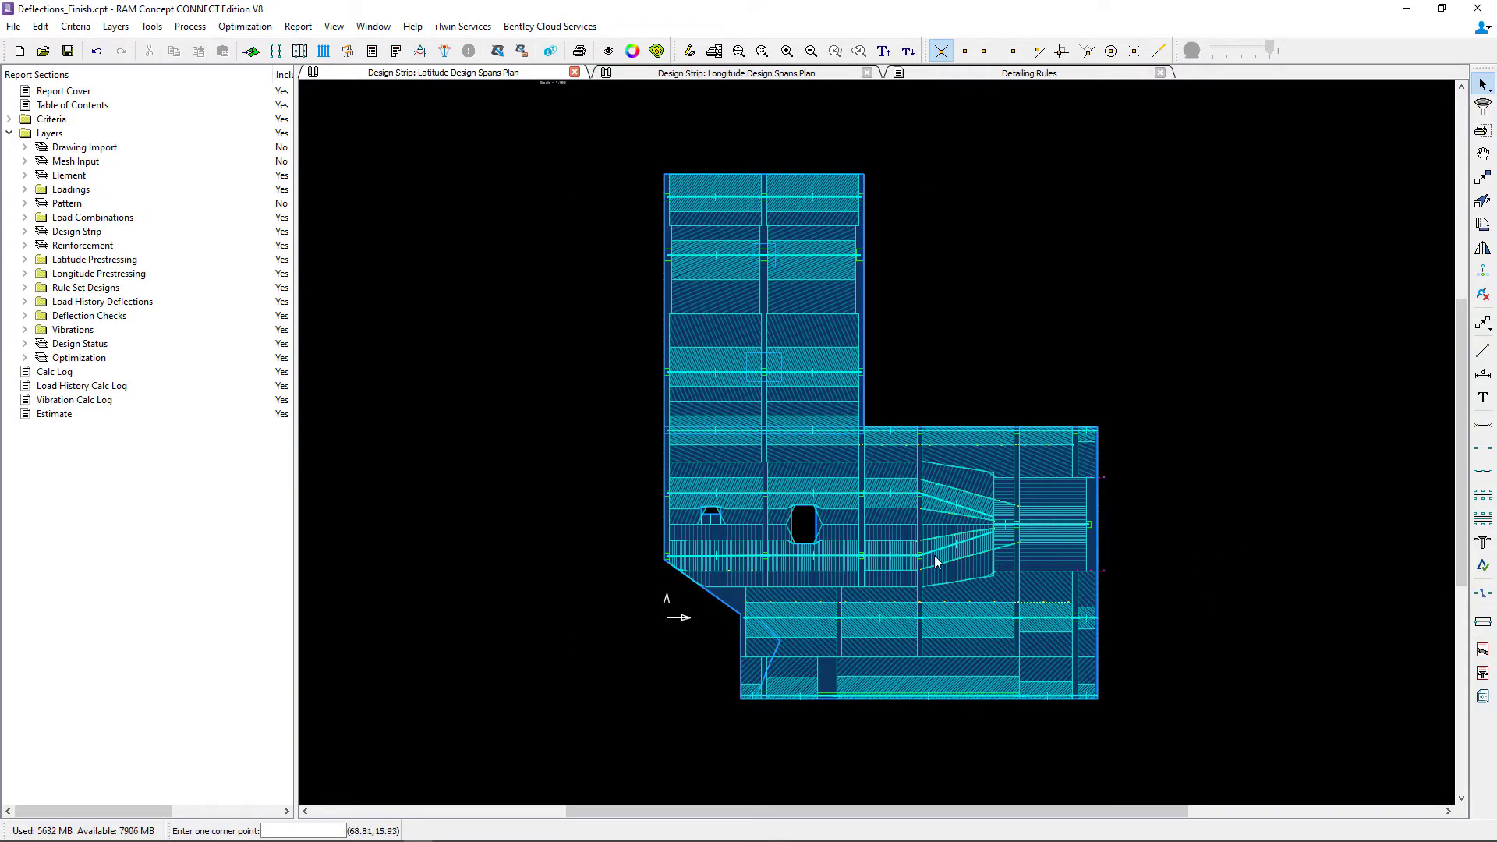
pyautogui.click(967, 542)
pyautogui.click(1008, 530)
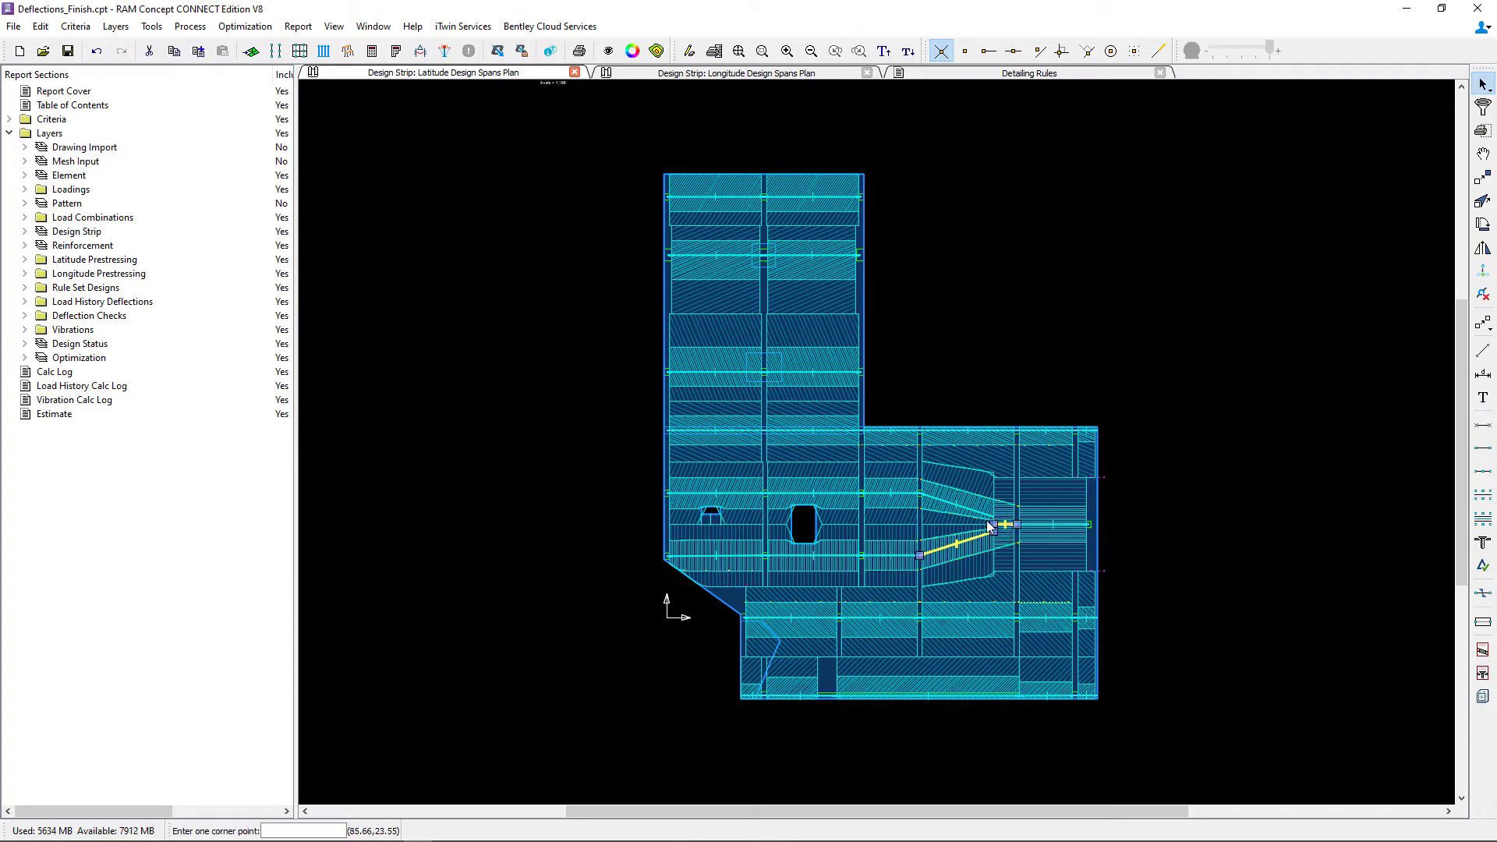
pyautogui.click(959, 507)
pyautogui.click(945, 513)
# Check the column strip properties of the three converging span segments, keeping CS Span Detailer at None
pyautogui.rightClick(1203, 357)
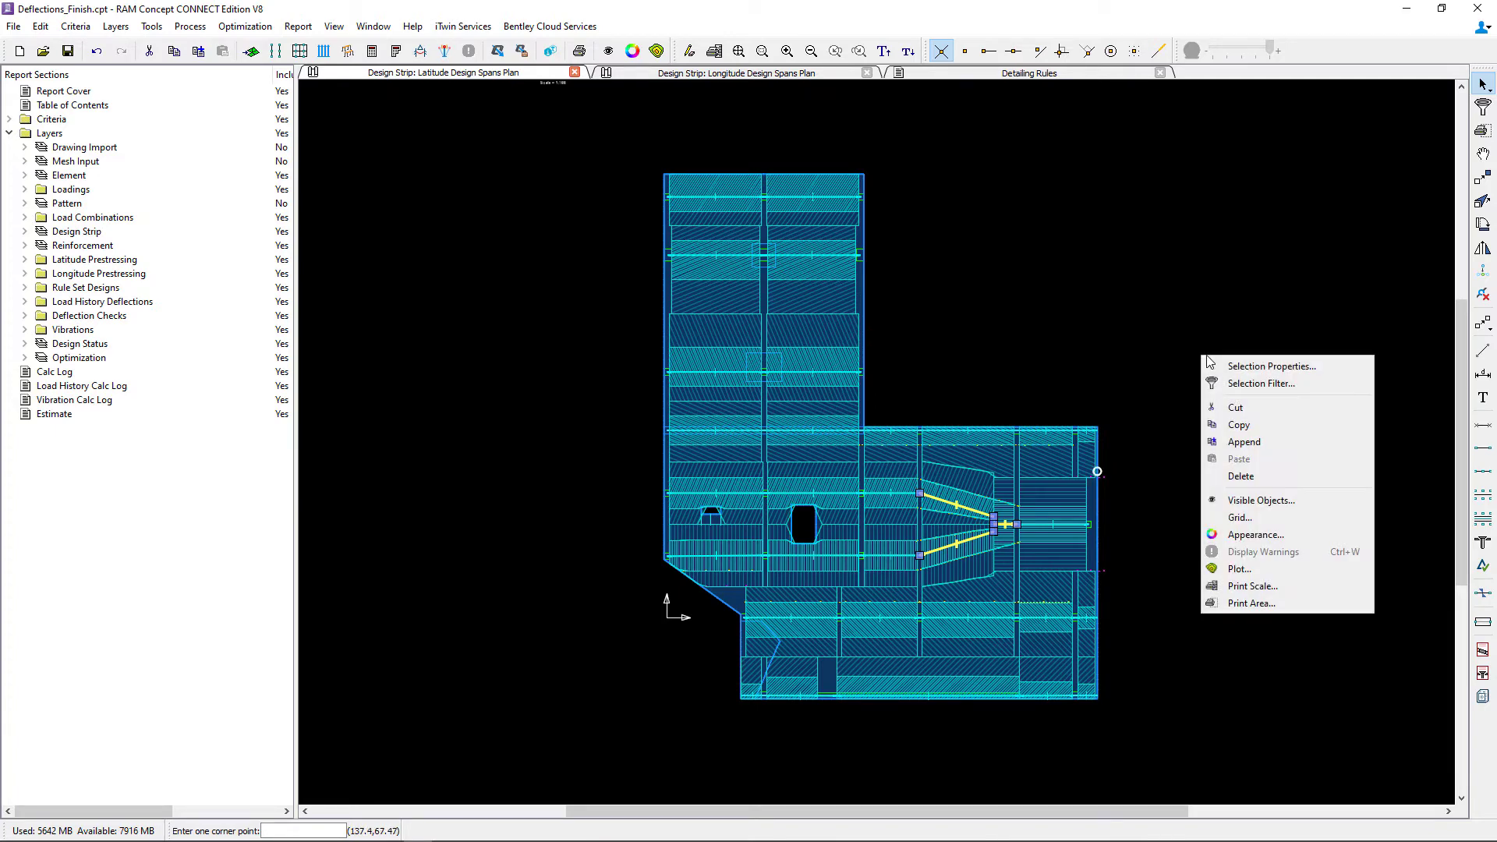
pyautogui.click(1230, 366)
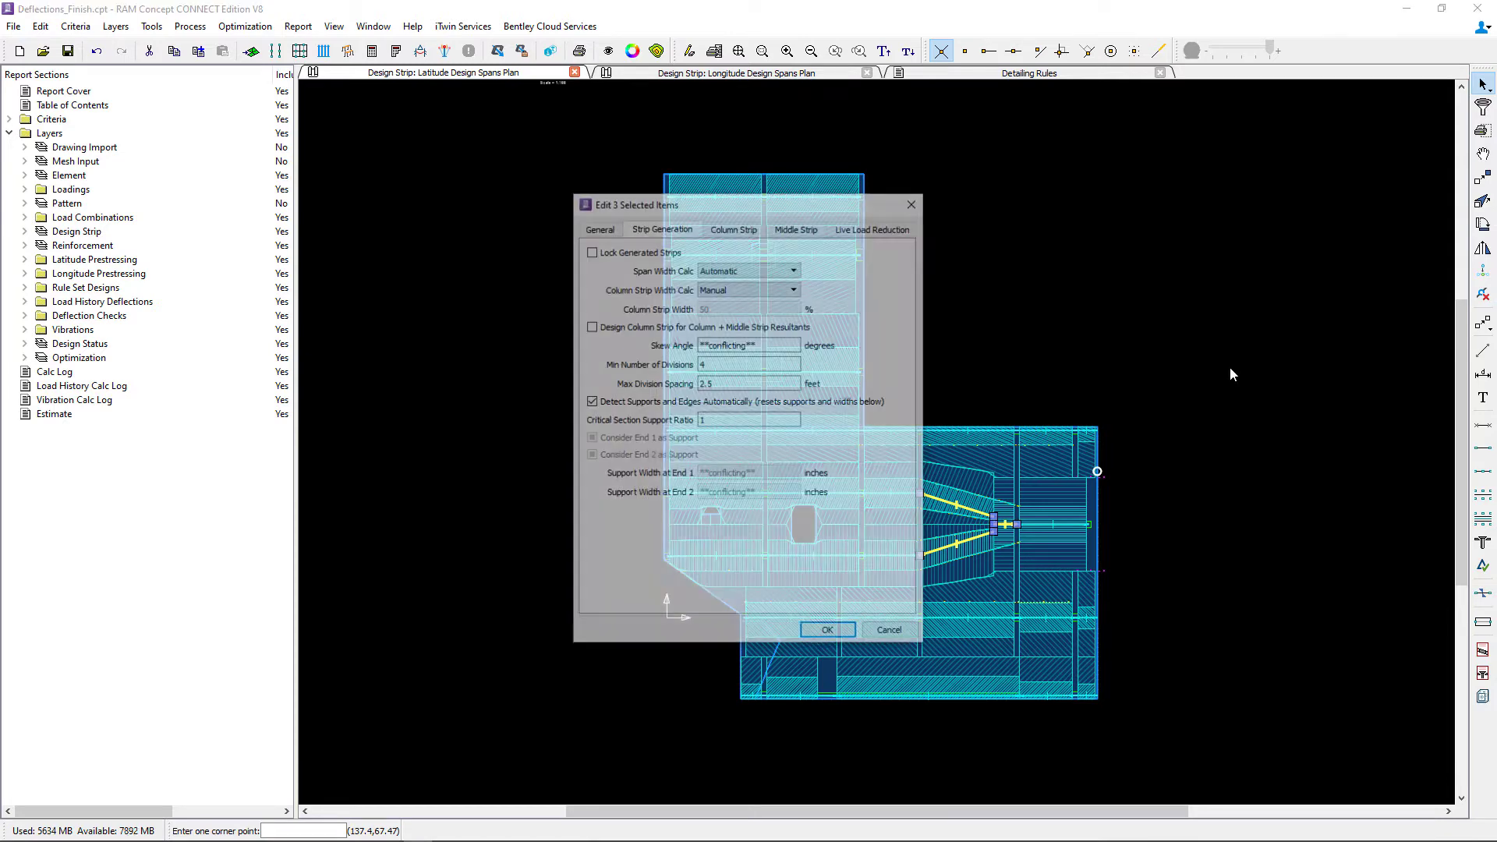
pyautogui.click(733, 227)
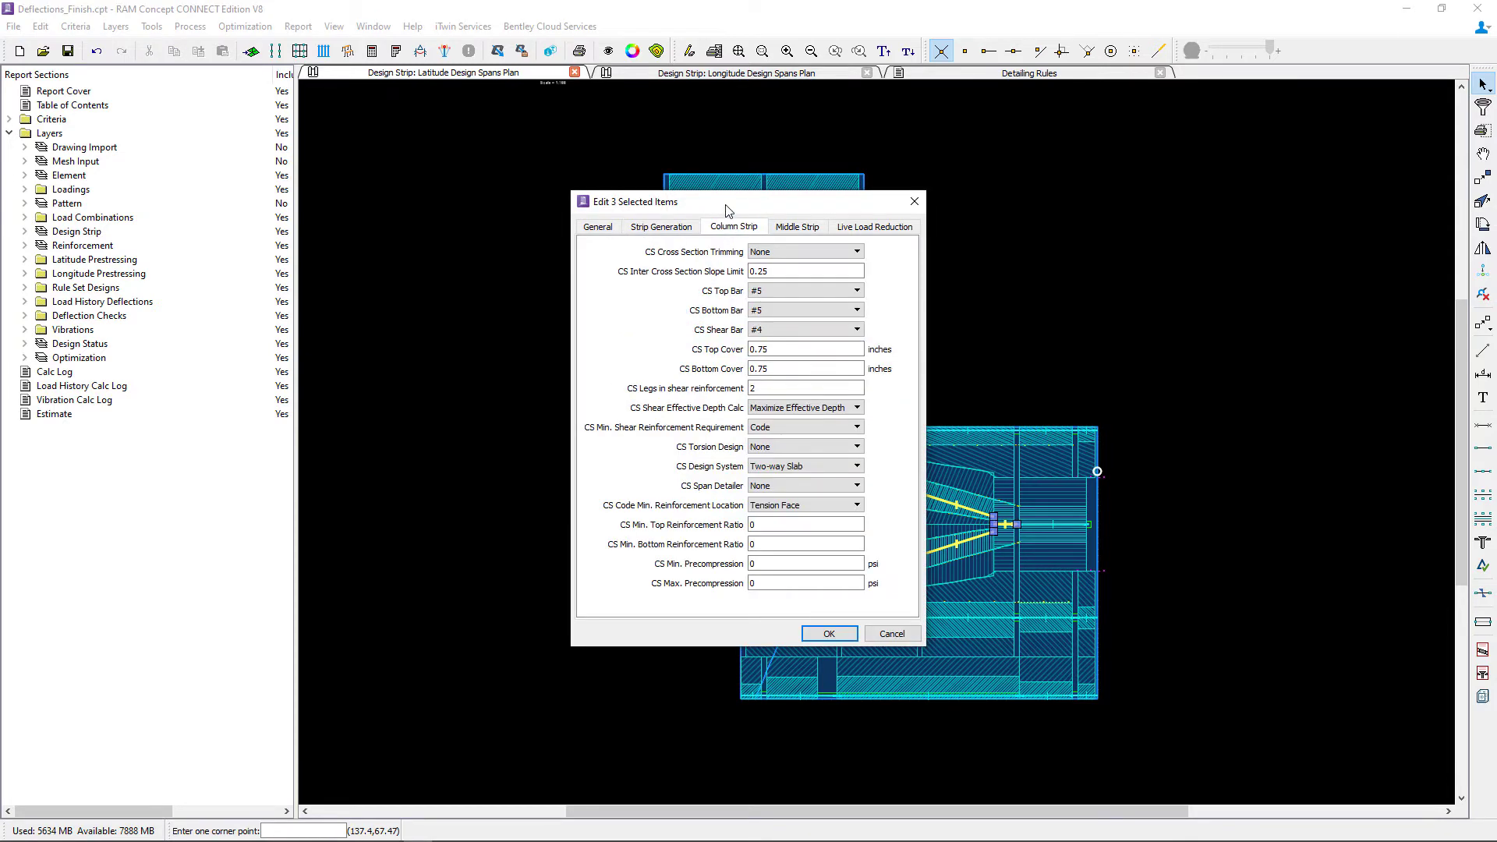
pyautogui.moveTo(701, 202); pyautogui.dragTo(584, 187)
pyautogui.click(666, 434)
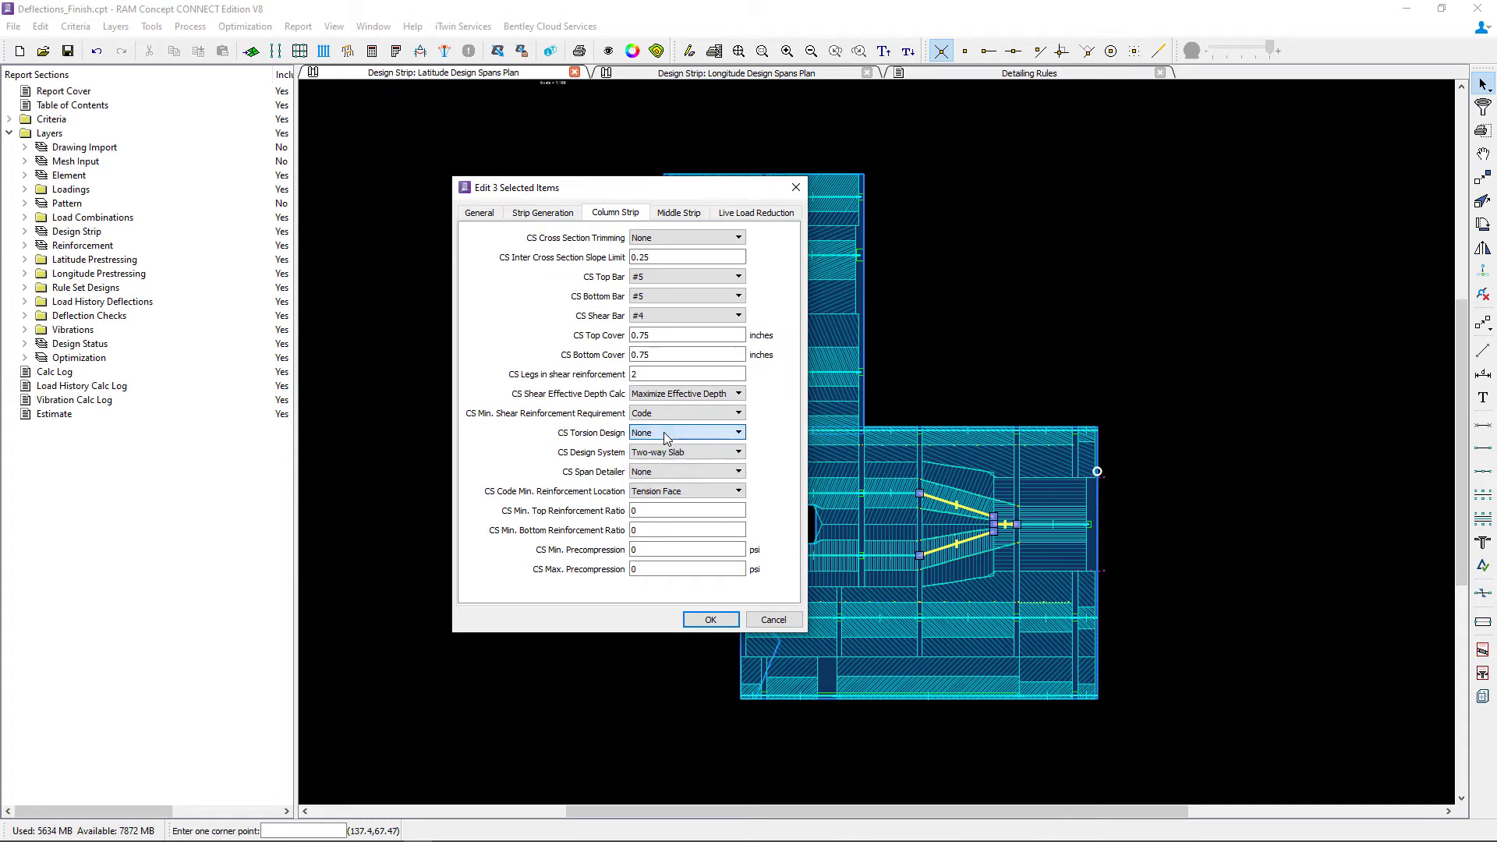
pyautogui.click(665, 473)
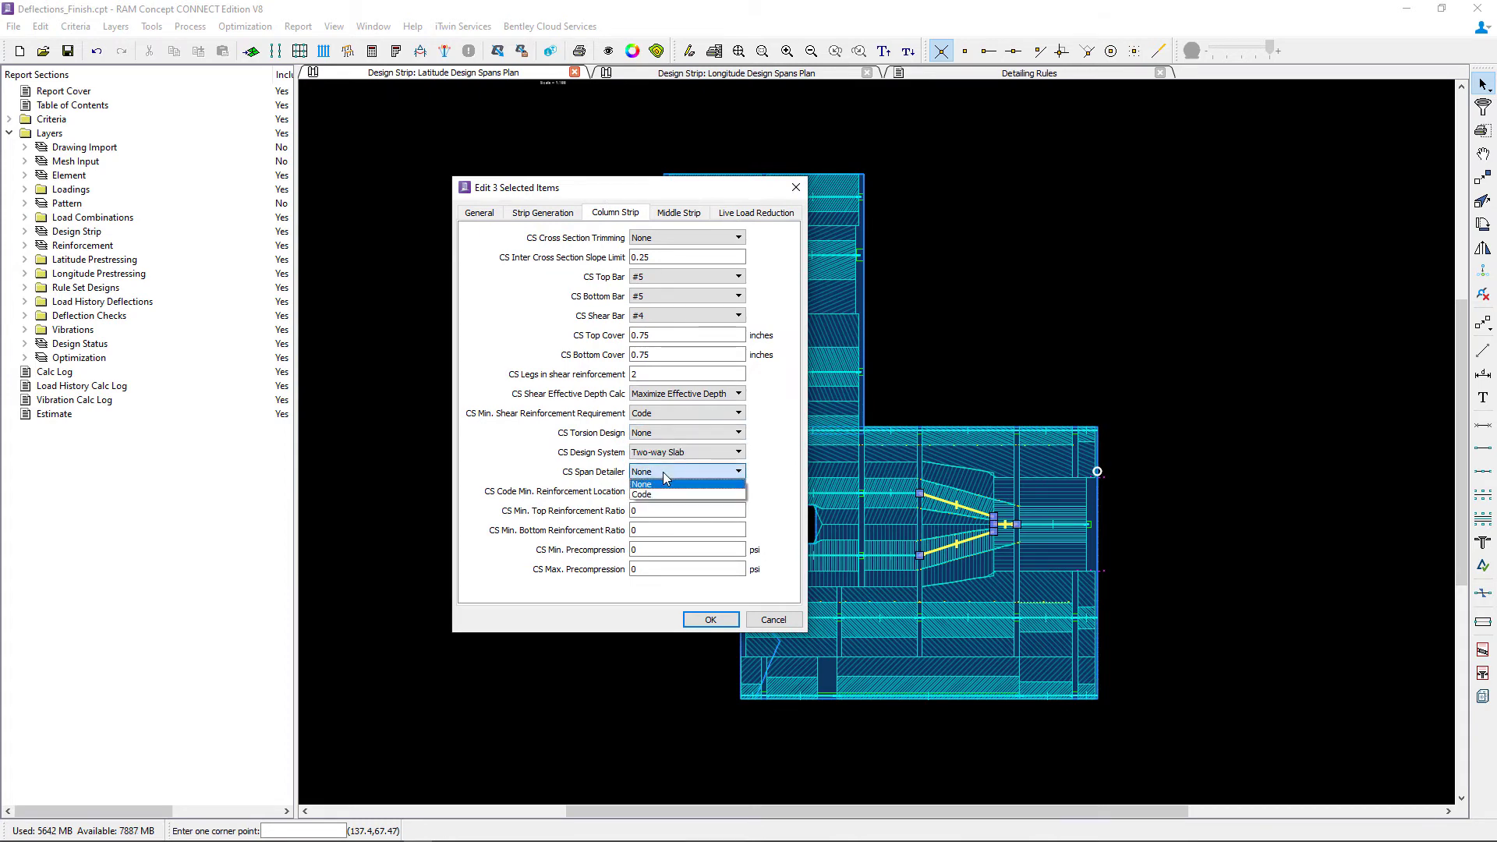
pyautogui.click(664, 475)
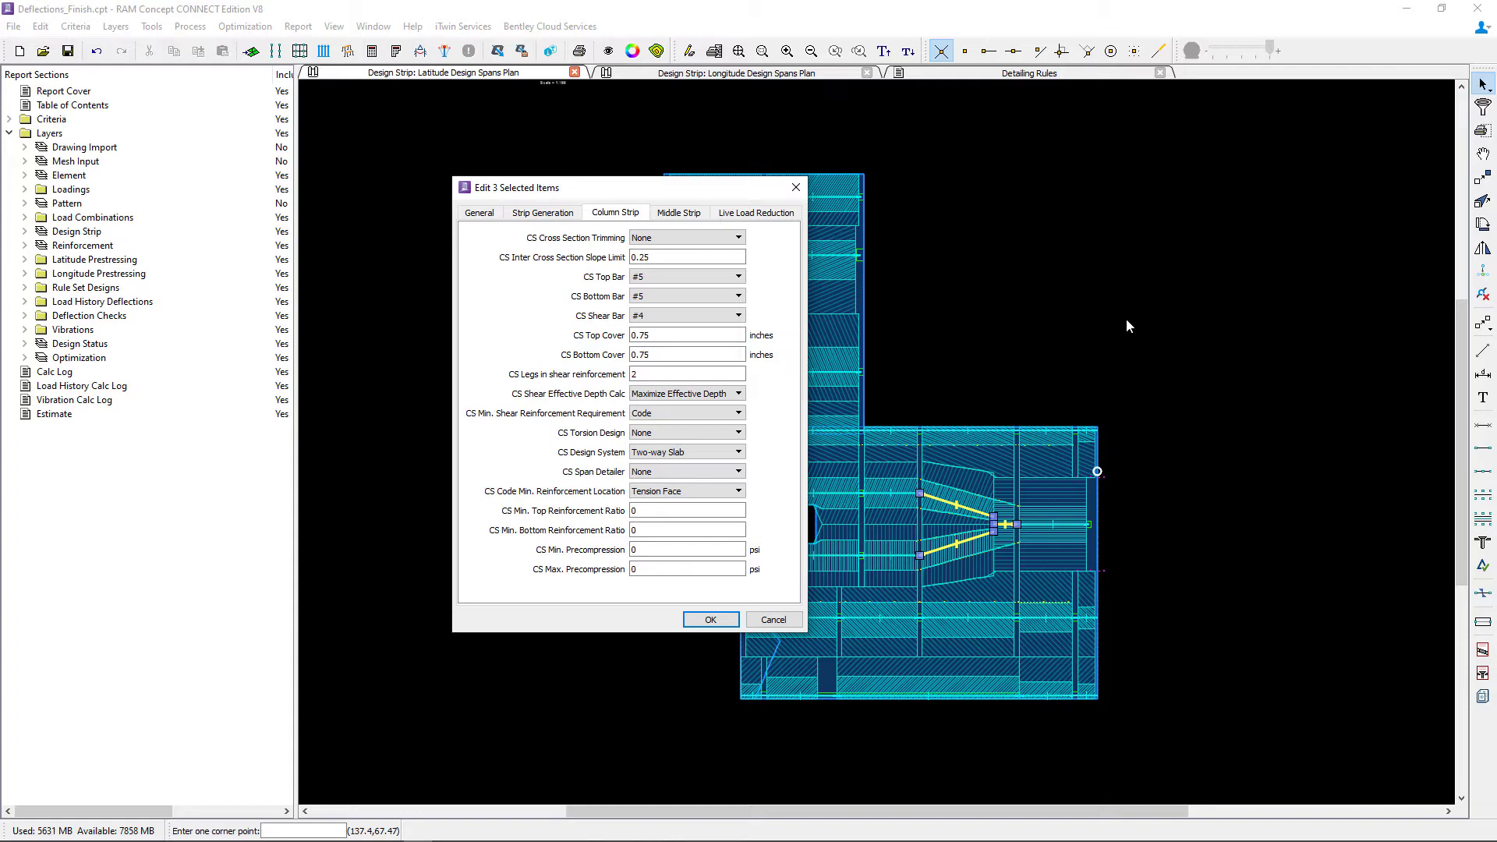
pyautogui.click(711, 619)
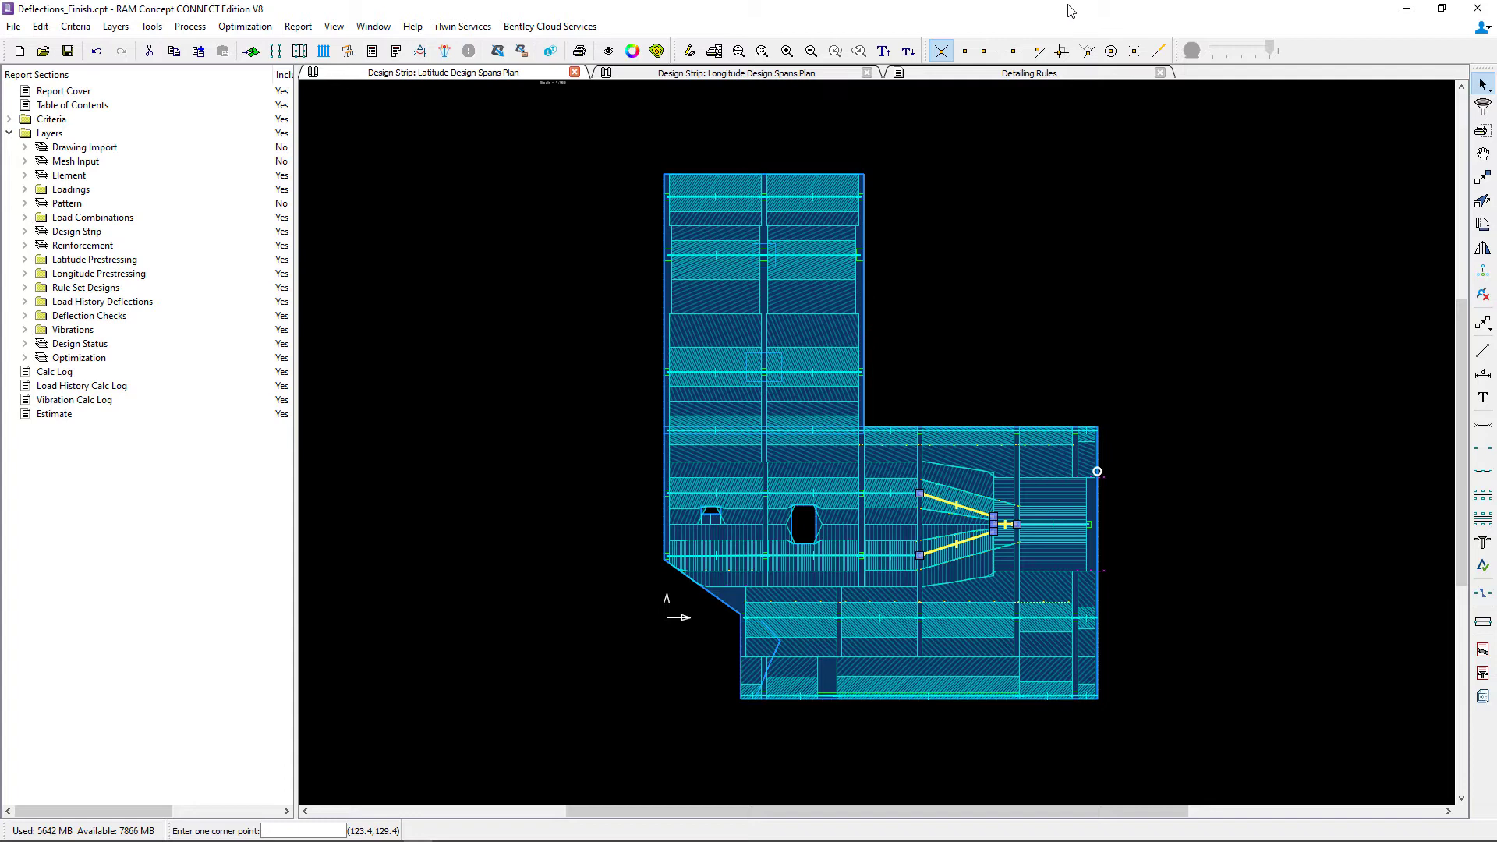
# Clear the selection and window-select all latitude slab spans, leaving out the beam line along the lower edge of the upper wing
pyautogui.click(976, 253)
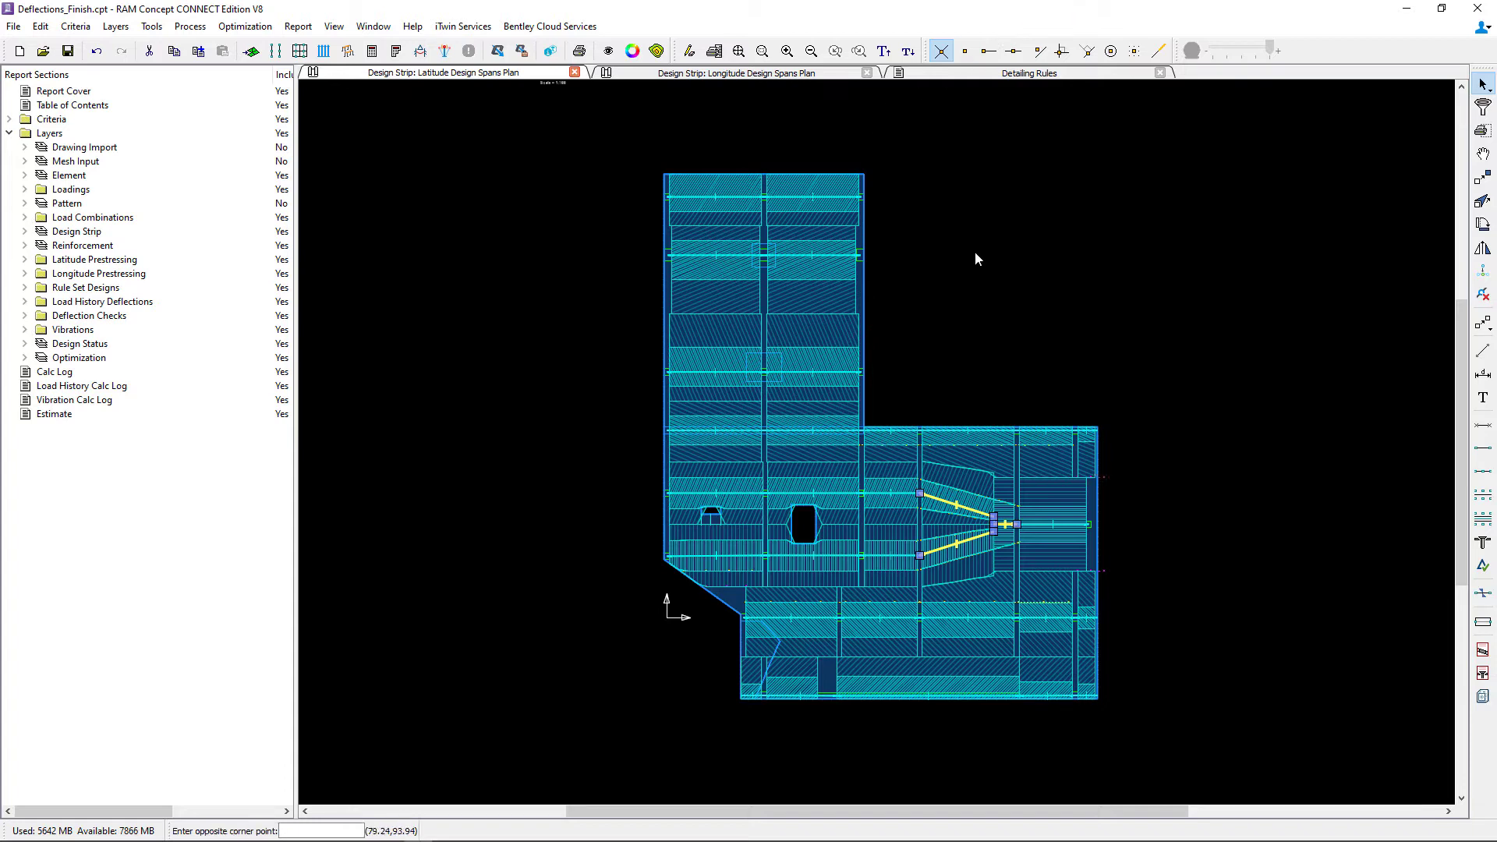
pyautogui.click(987, 340)
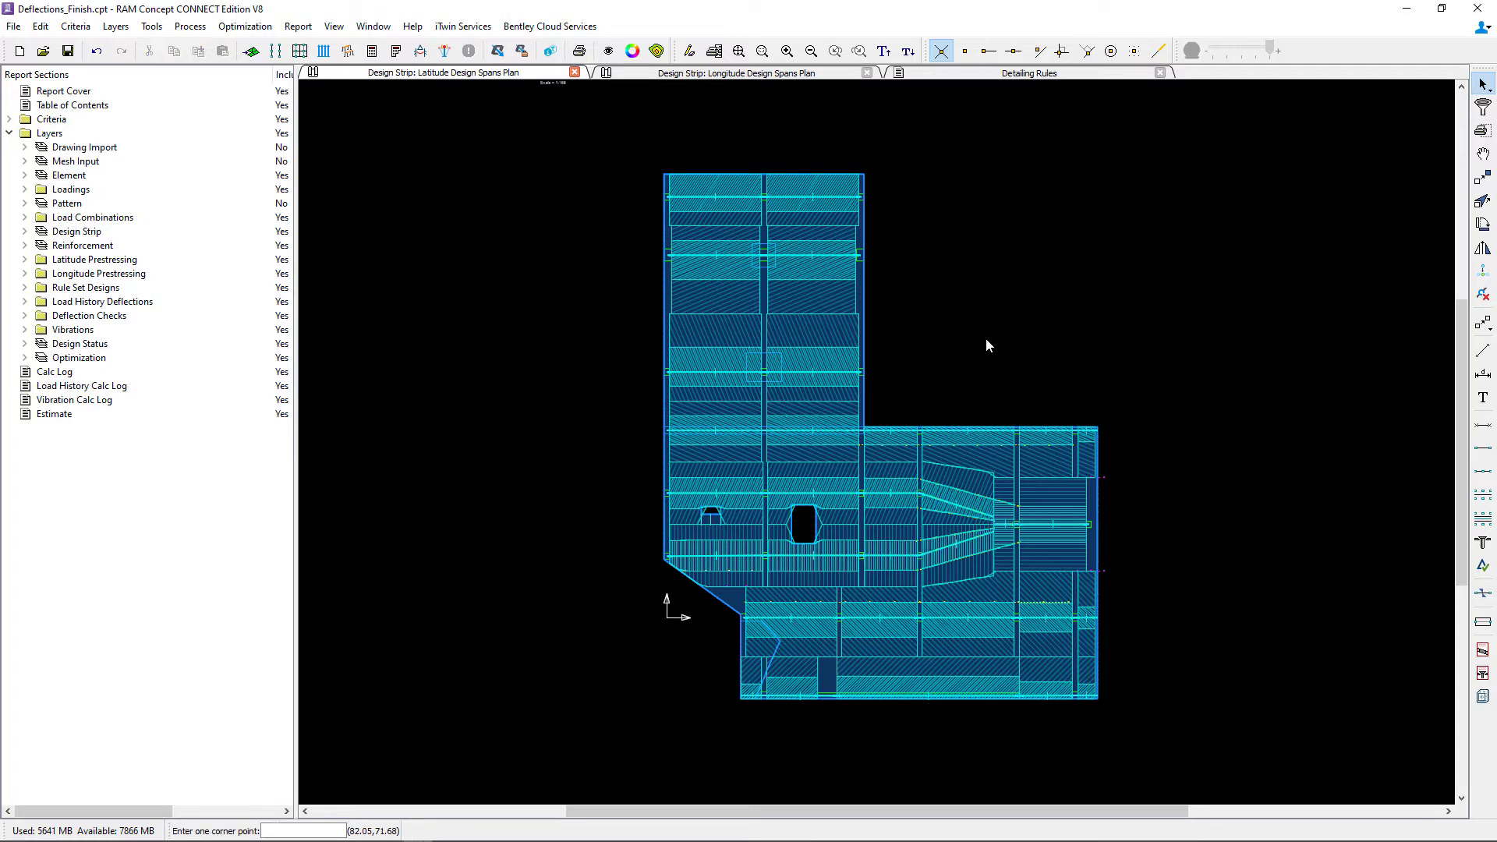
pyautogui.click(920, 400)
pyautogui.click(580, 126)
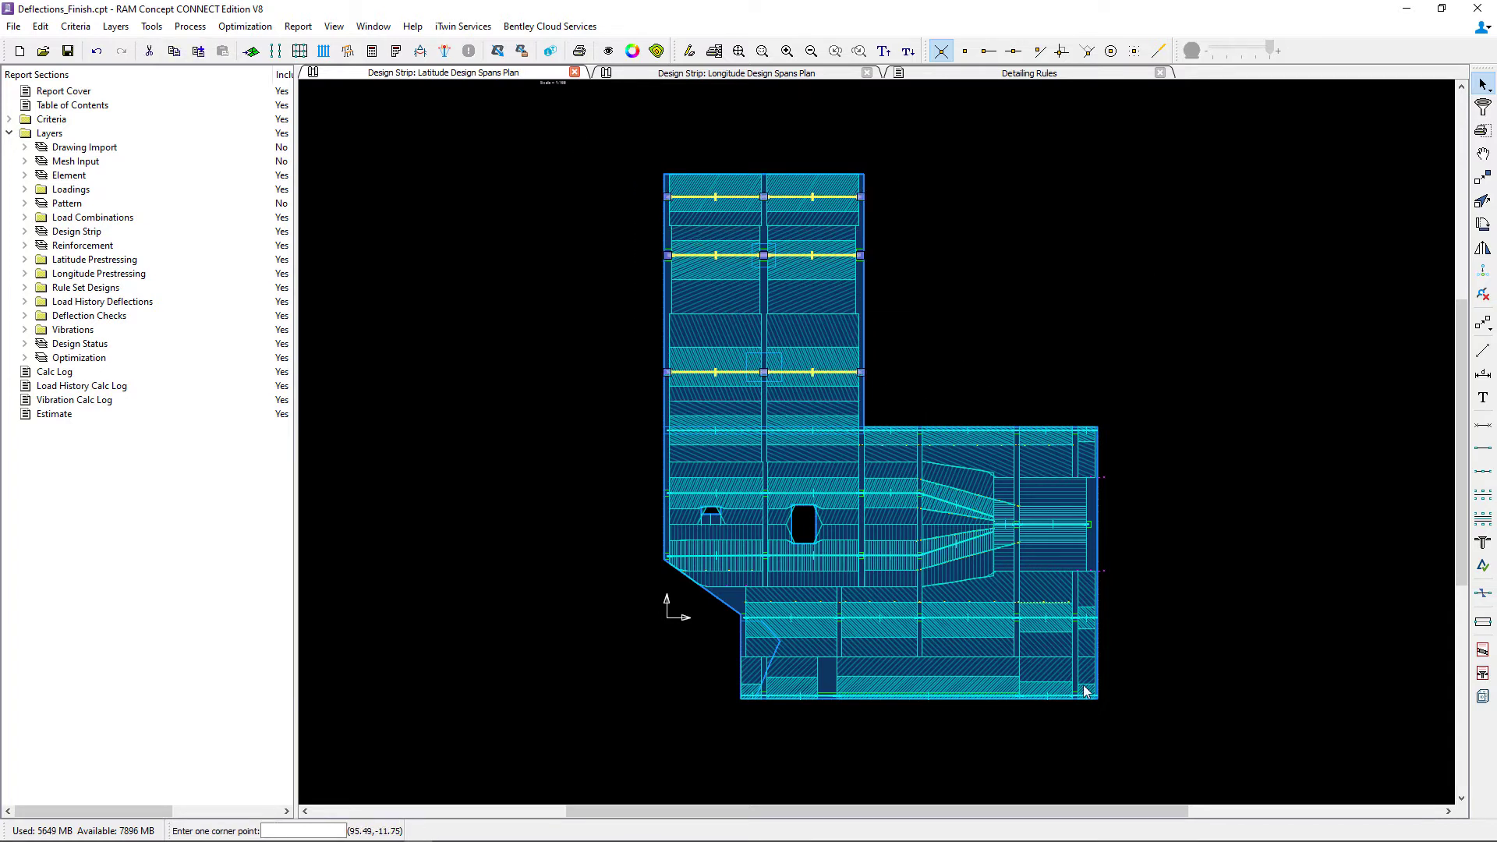
pyautogui.click(1147, 746)
pyautogui.click(613, 457)
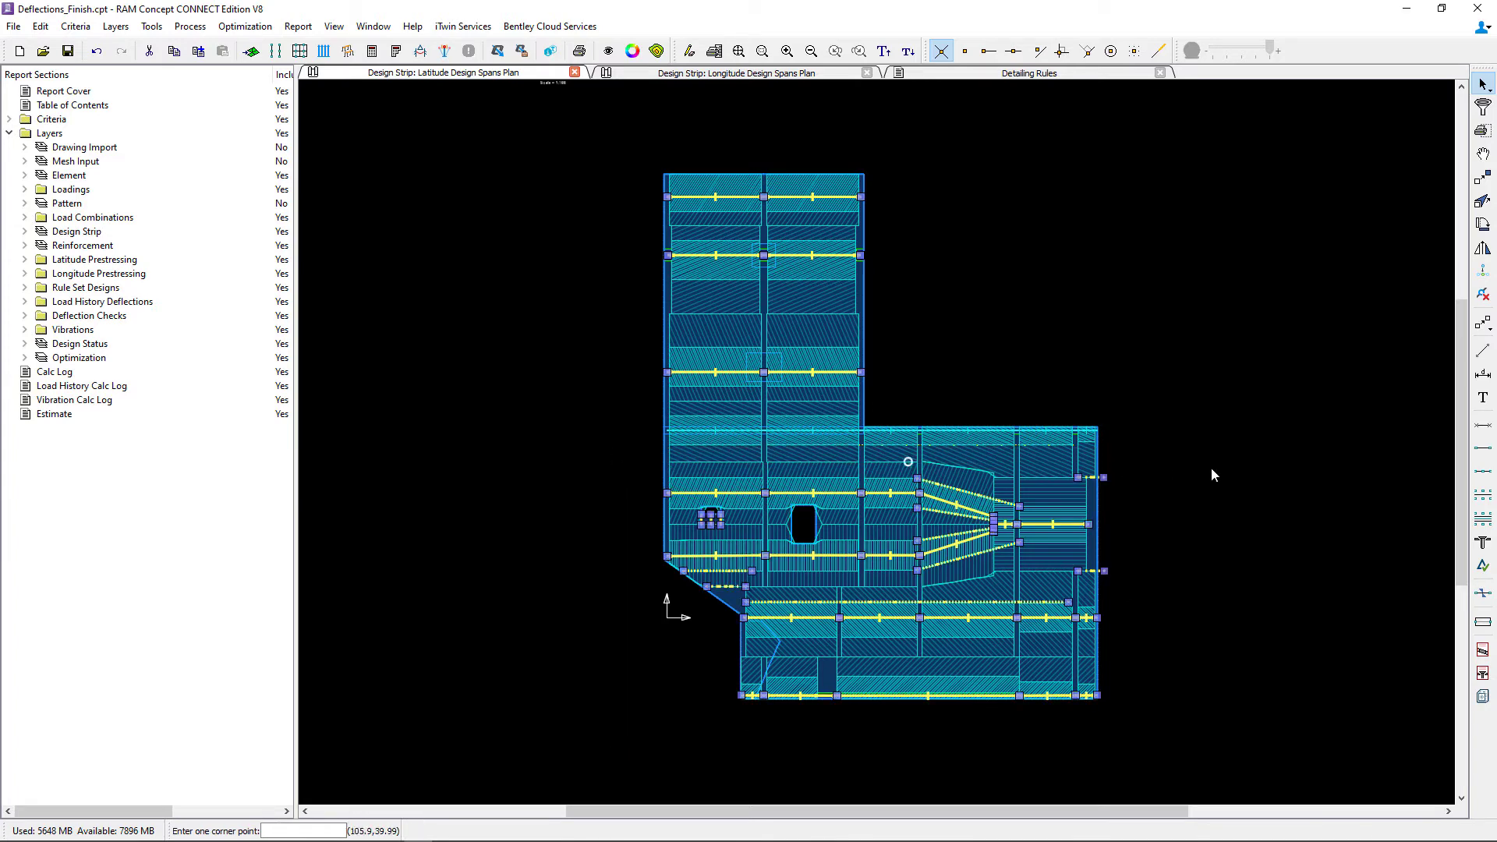
pyautogui.click(1211, 456)
pyautogui.click(873, 361)
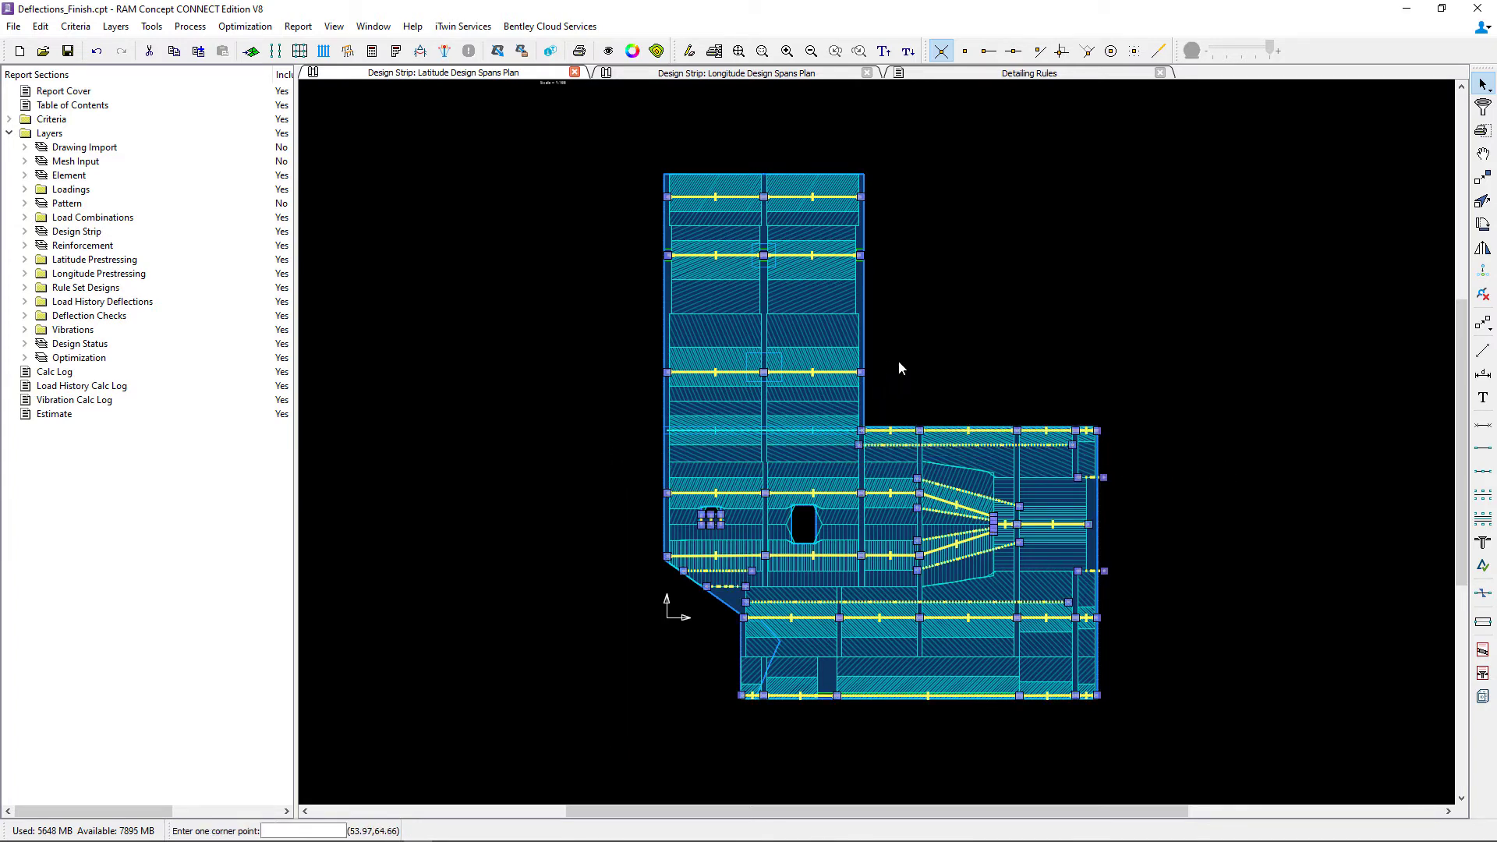
# Filter the selection to Span Segment only, excluding Design Section, Span Boundary and Strip Boundary objects
pyautogui.click(1483, 107)
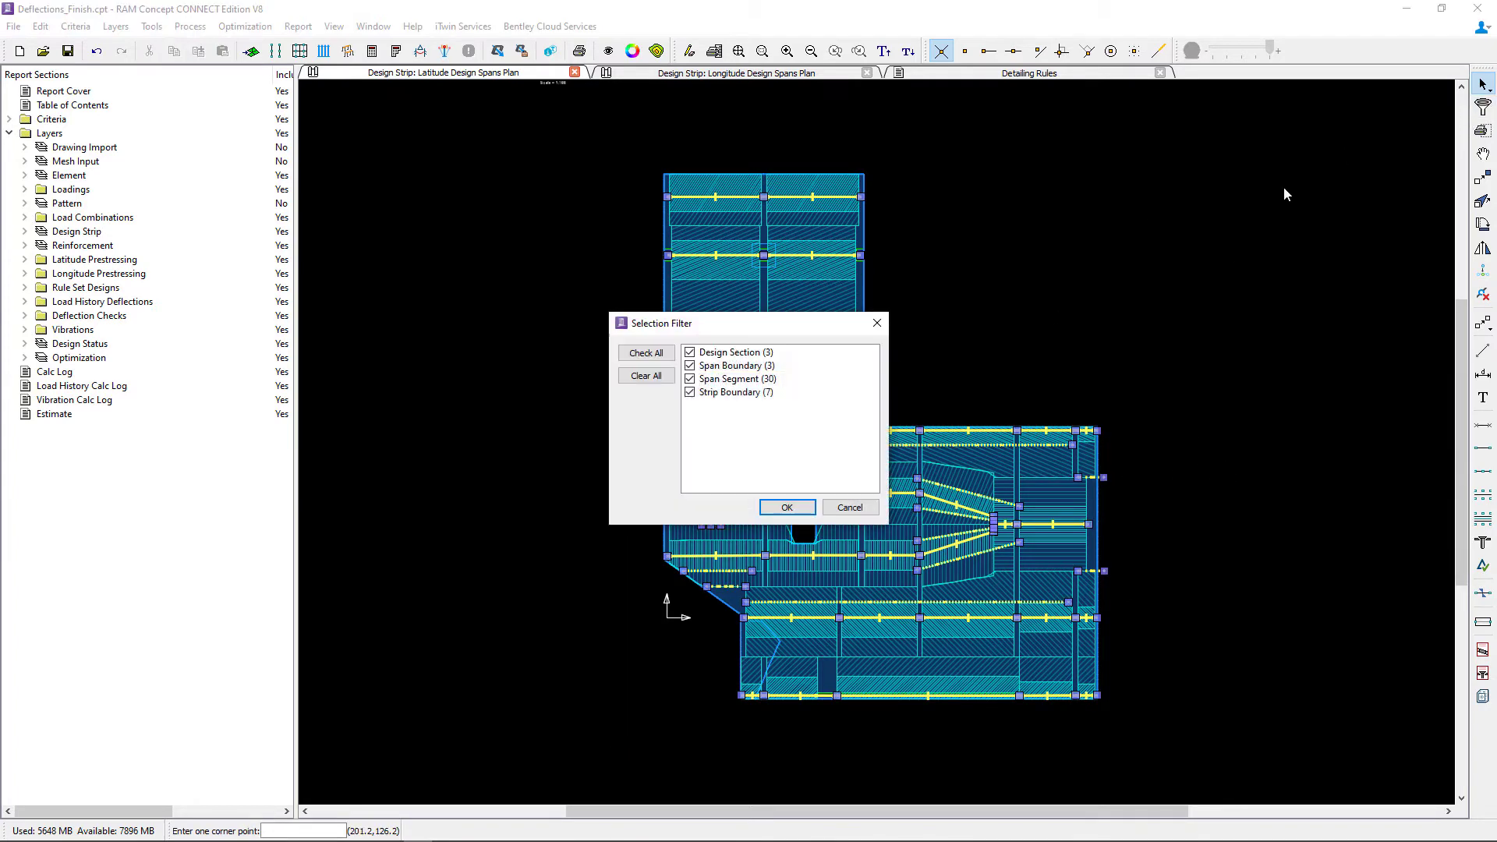
pyautogui.click(689, 366)
pyautogui.click(690, 393)
pyautogui.click(689, 353)
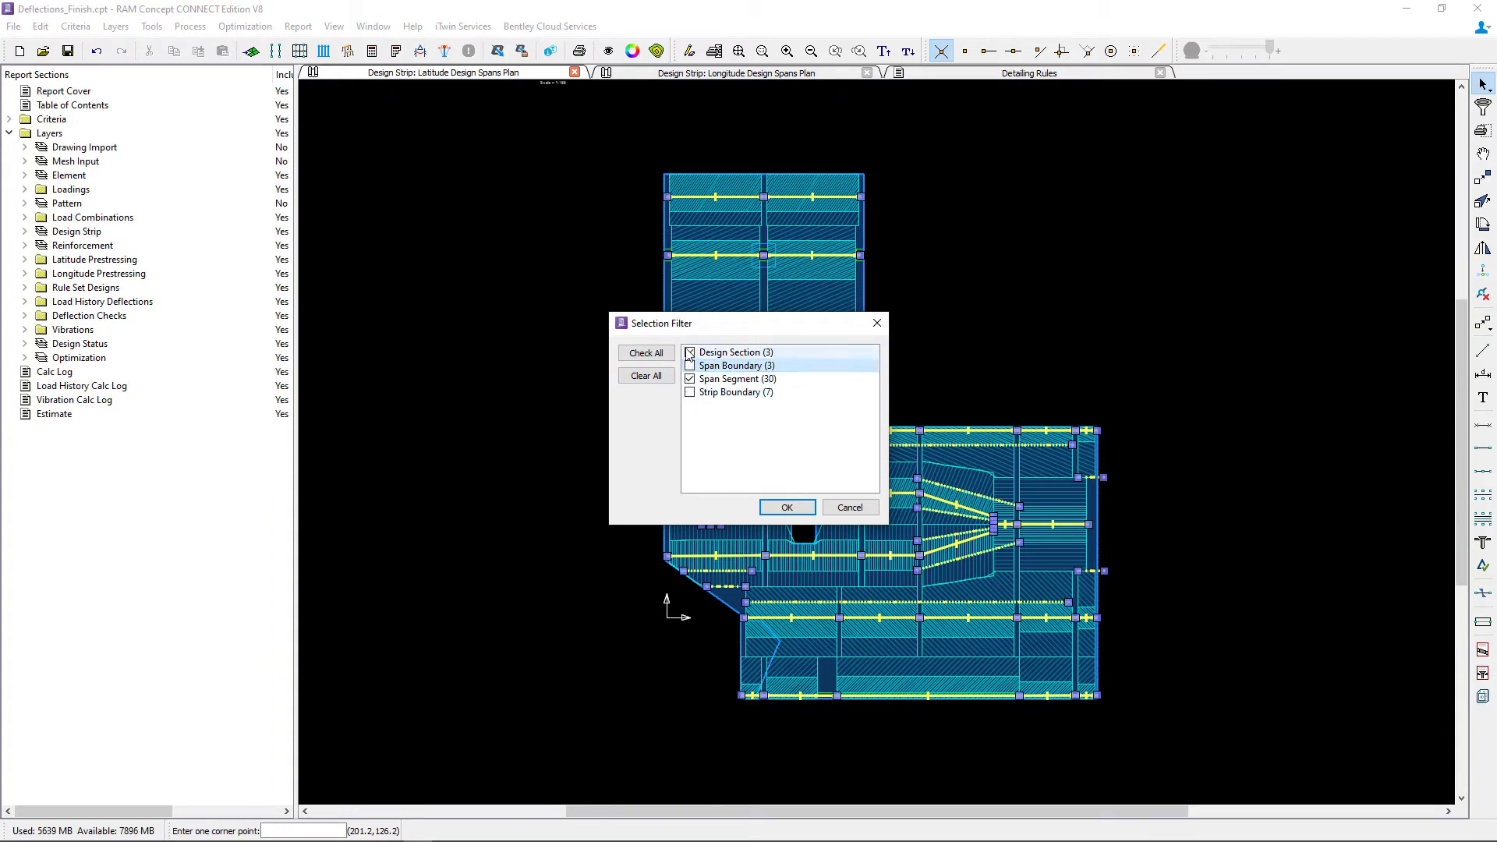
pyautogui.click(787, 508)
# Review the column strip and middle strip properties of the selected slab span segments
pyautogui.rightClick(1011, 337)
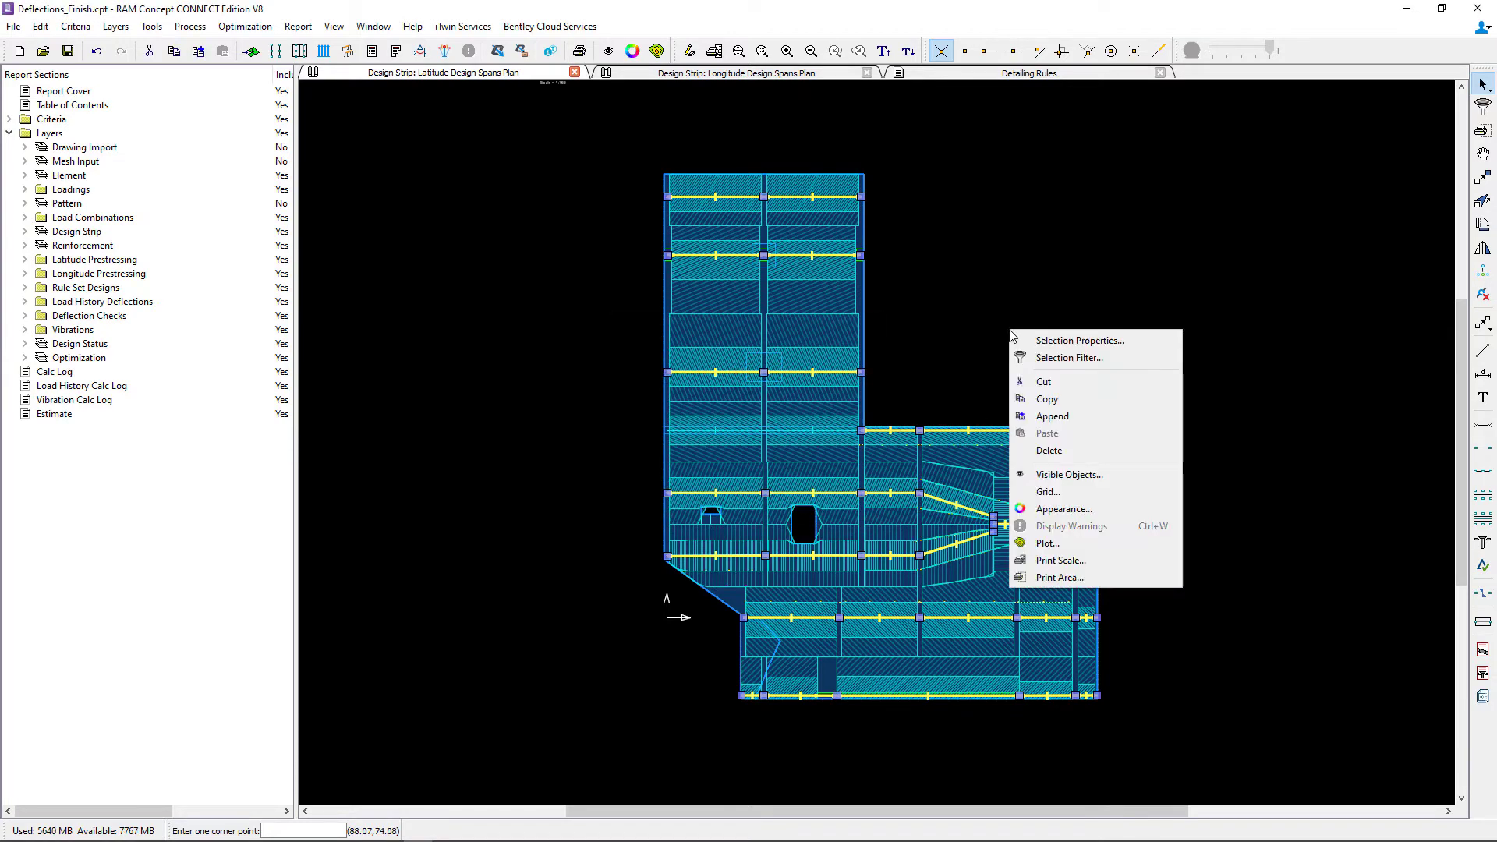
pyautogui.click(1013, 337)
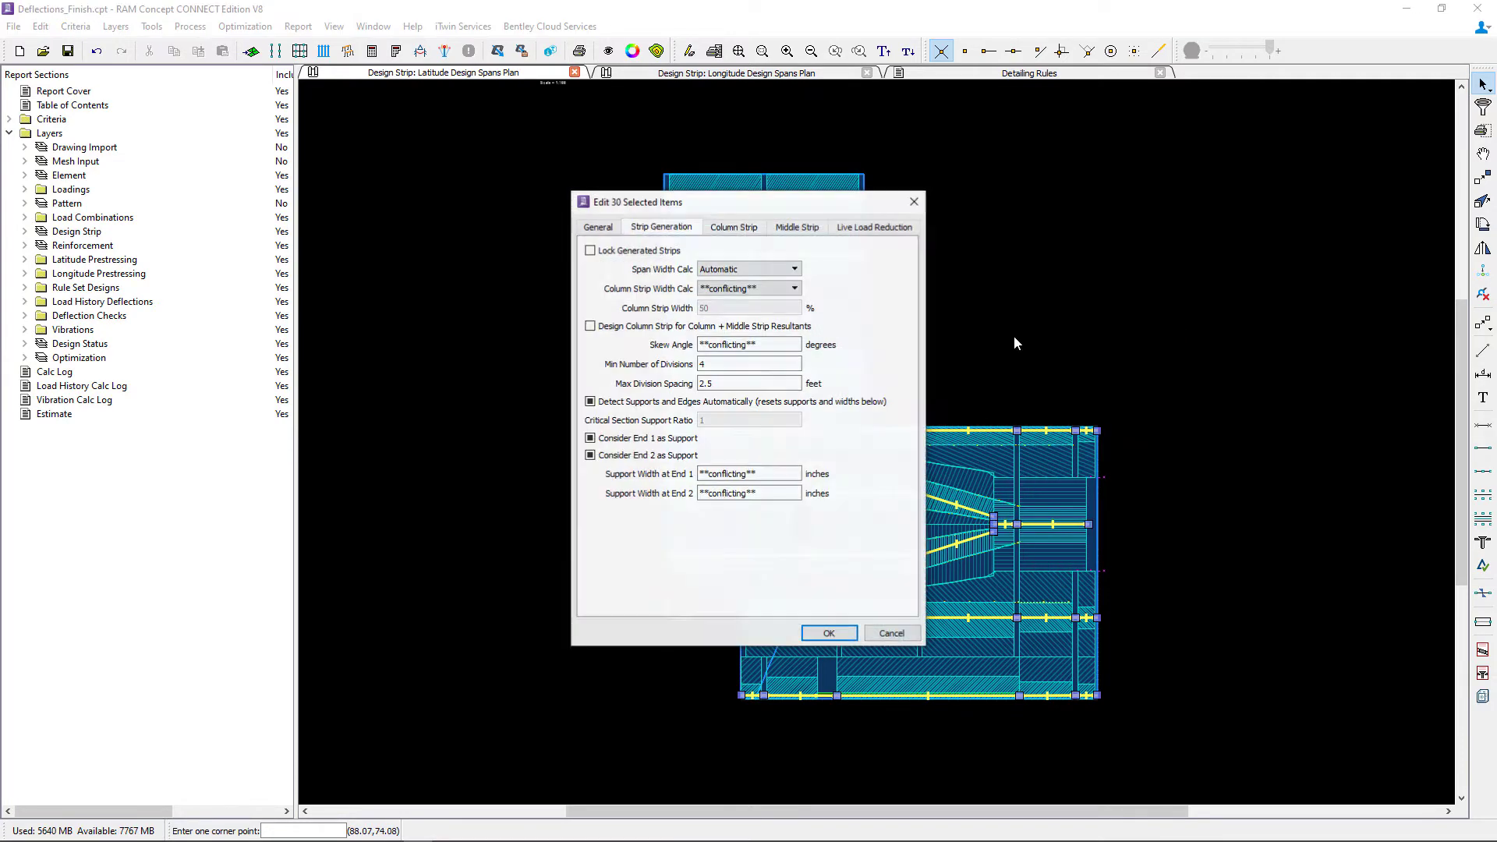
pyautogui.click(733, 227)
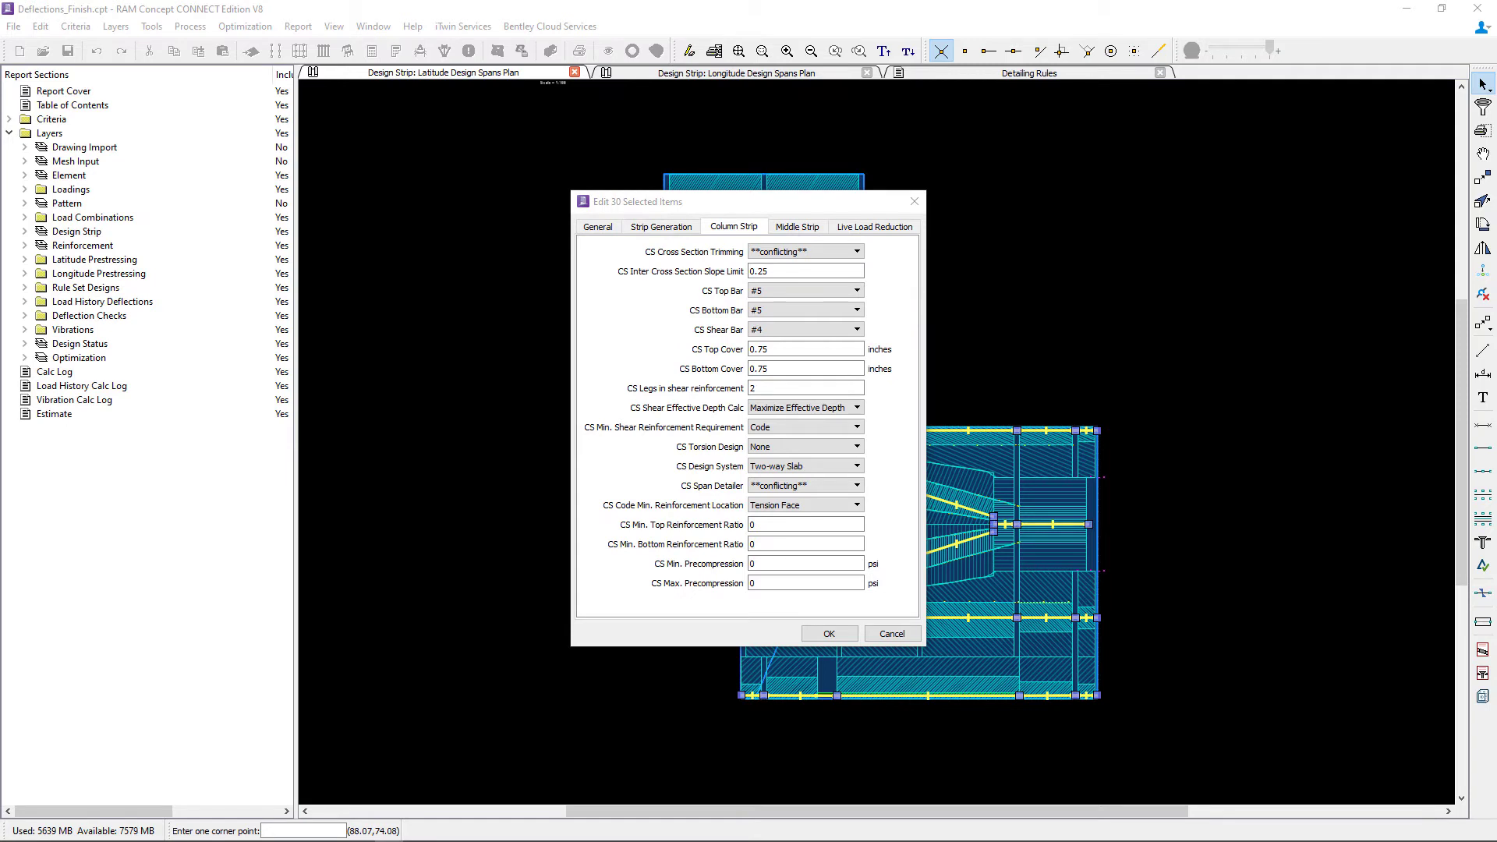
pyautogui.click(812, 227)
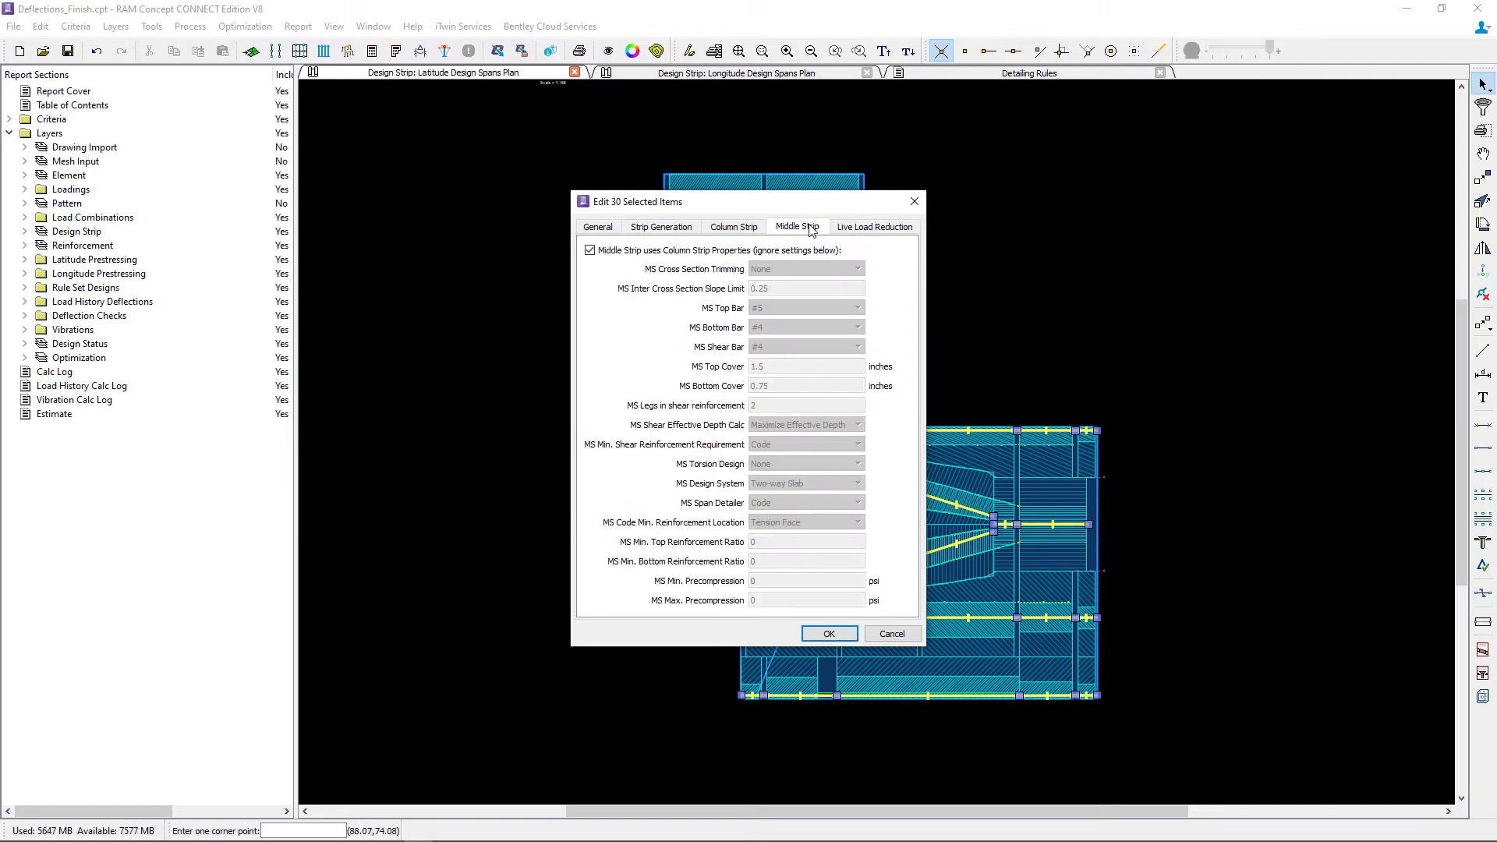
pyautogui.click(827, 634)
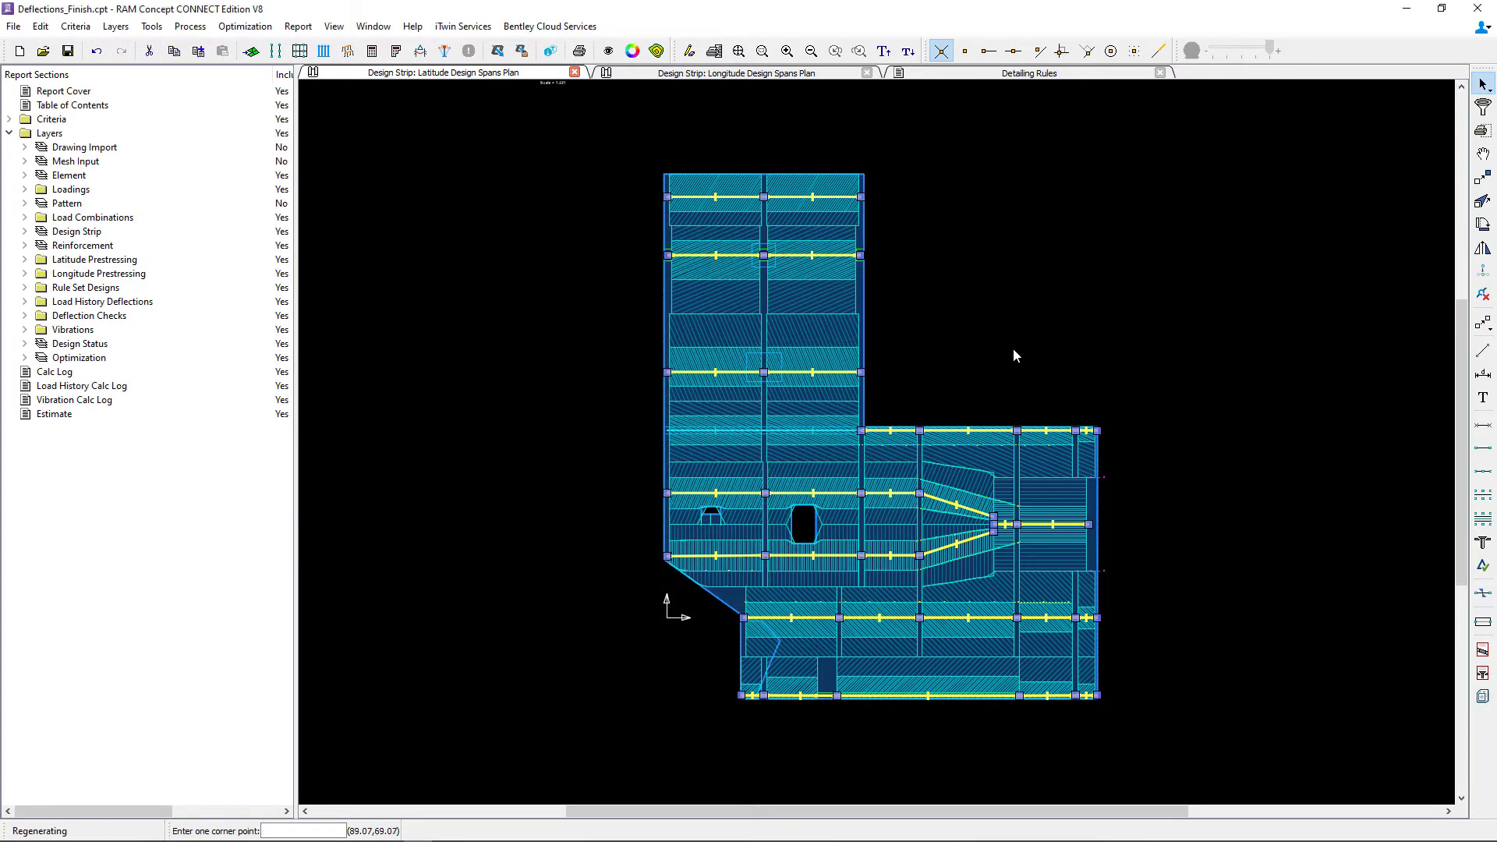
# Select the two beam span segments along the lower edge of the upper wing and review their column strip properties
pyautogui.click(807, 453)
pyautogui.click(711, 420)
pyautogui.rightClick(712, 417)
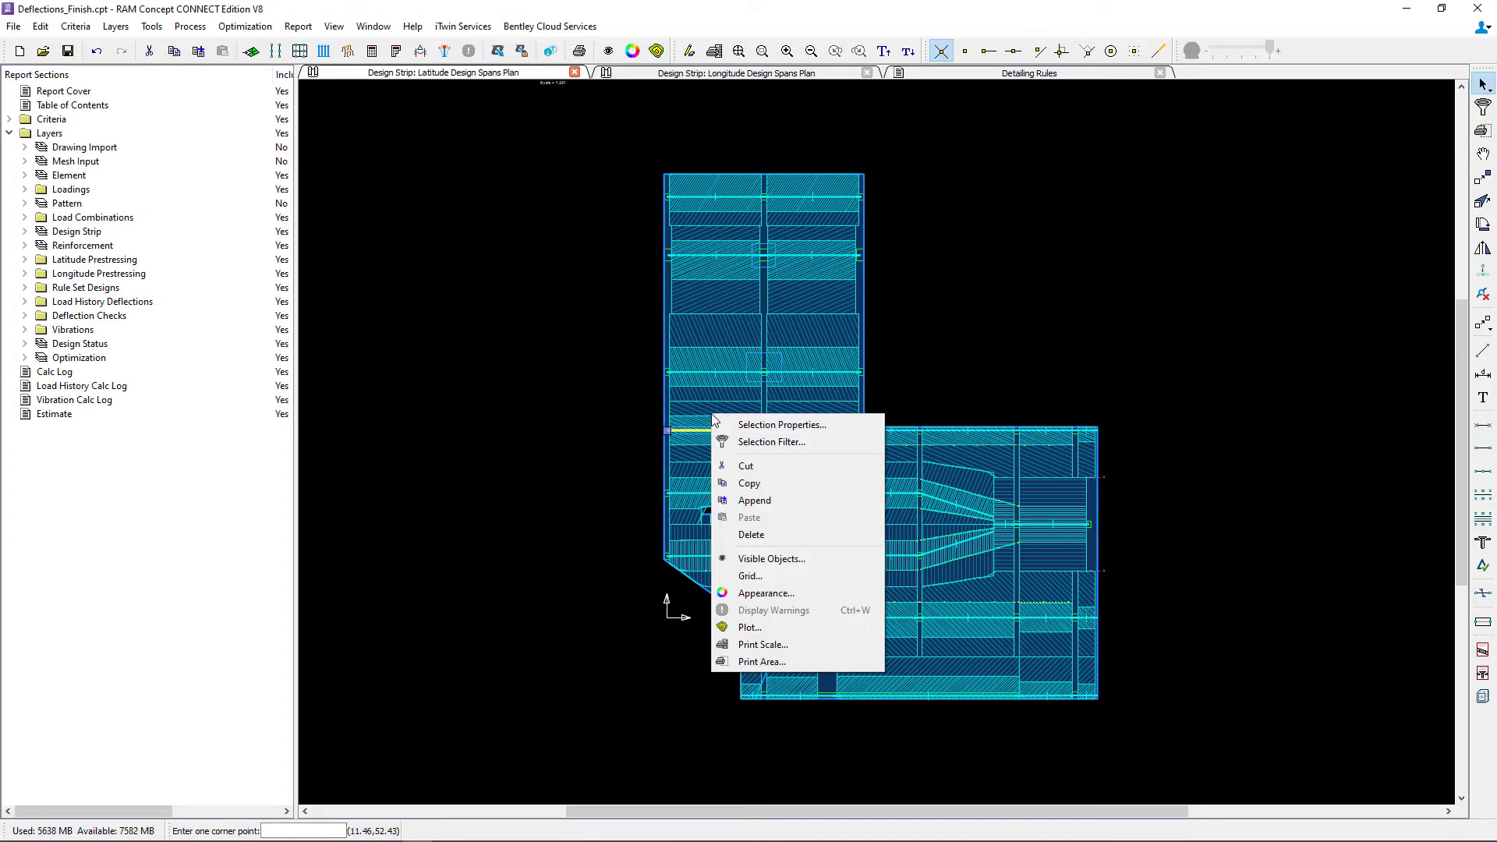
pyautogui.click(737, 425)
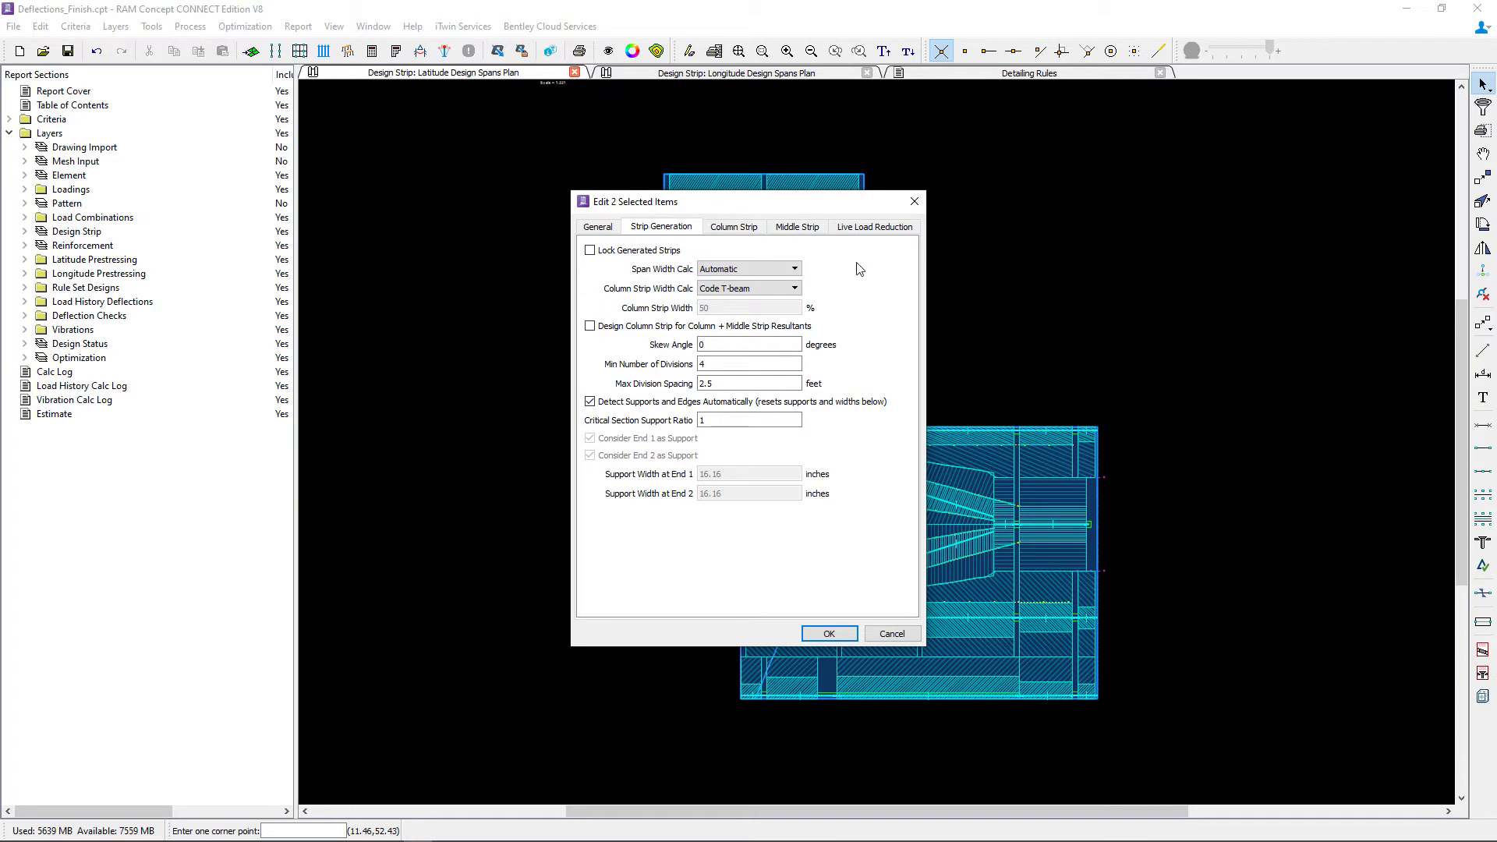
pyautogui.click(734, 227)
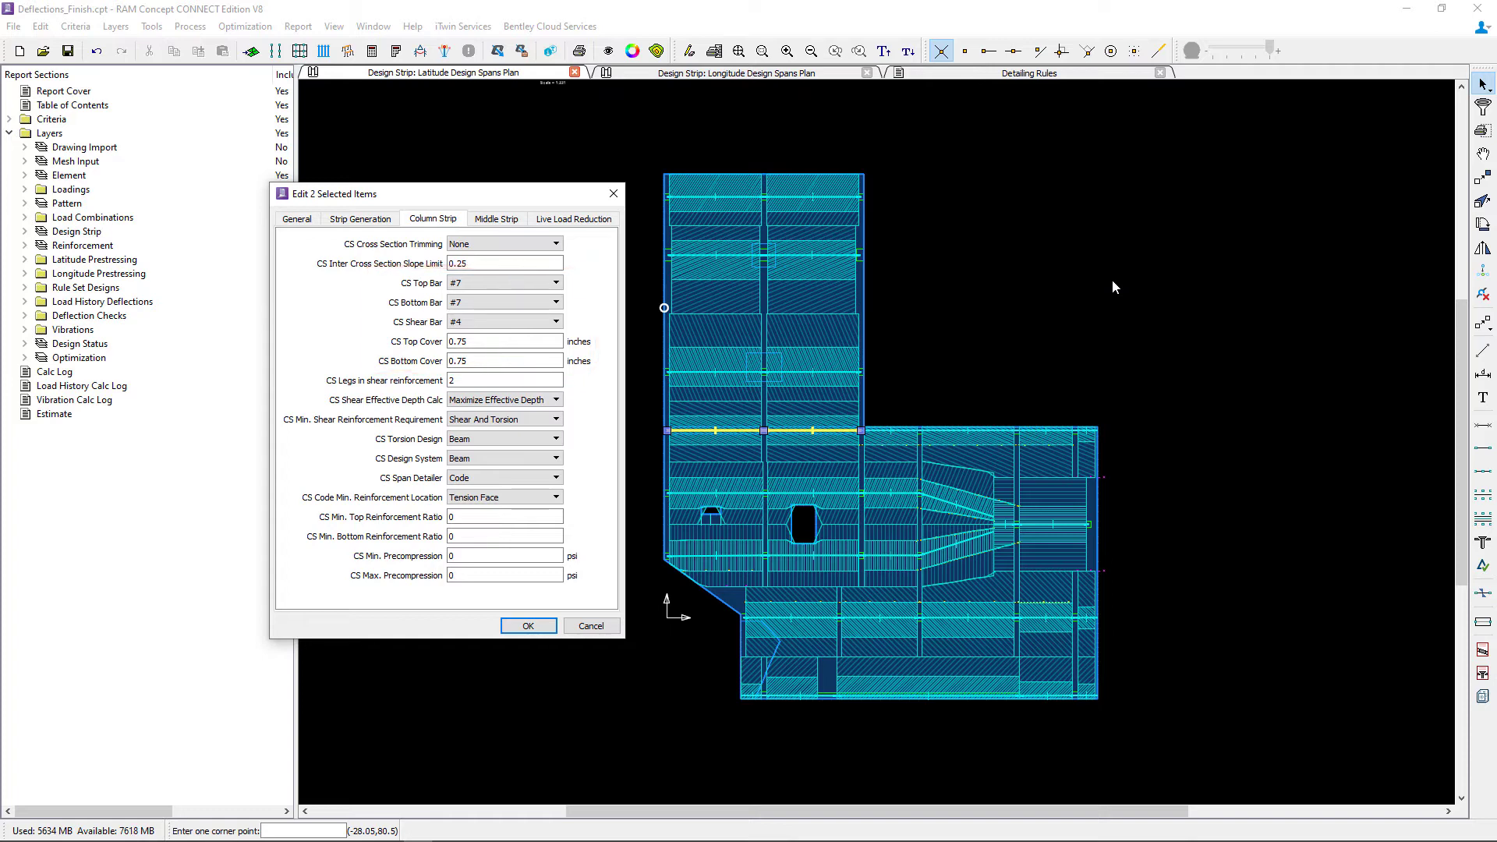
# Set the middle strip bottom bar of the two selected beam span segments to #5 and apply the change
pyautogui.click(495, 224)
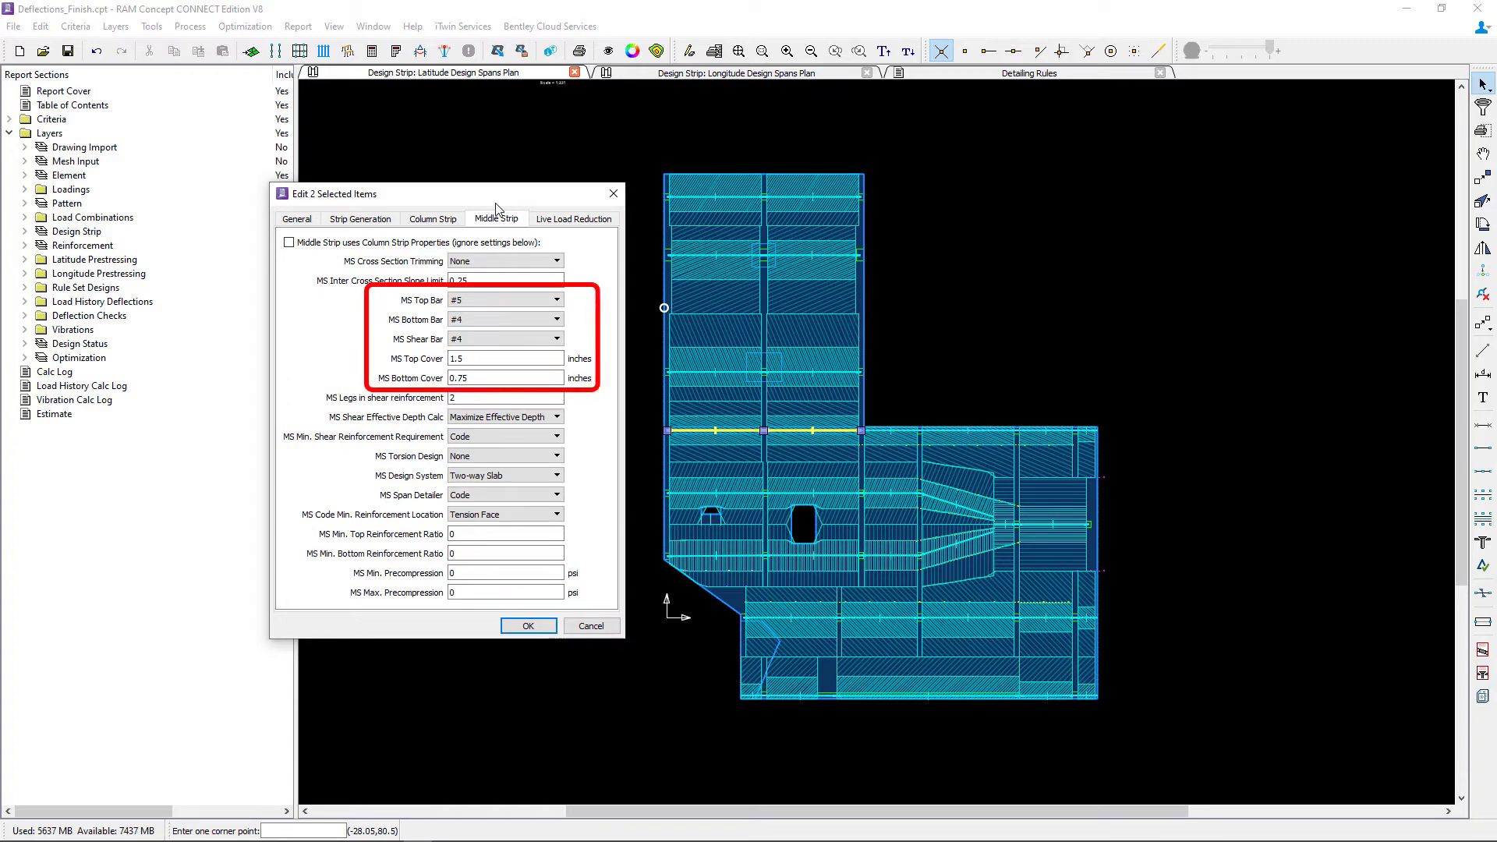
pyautogui.click(461, 321)
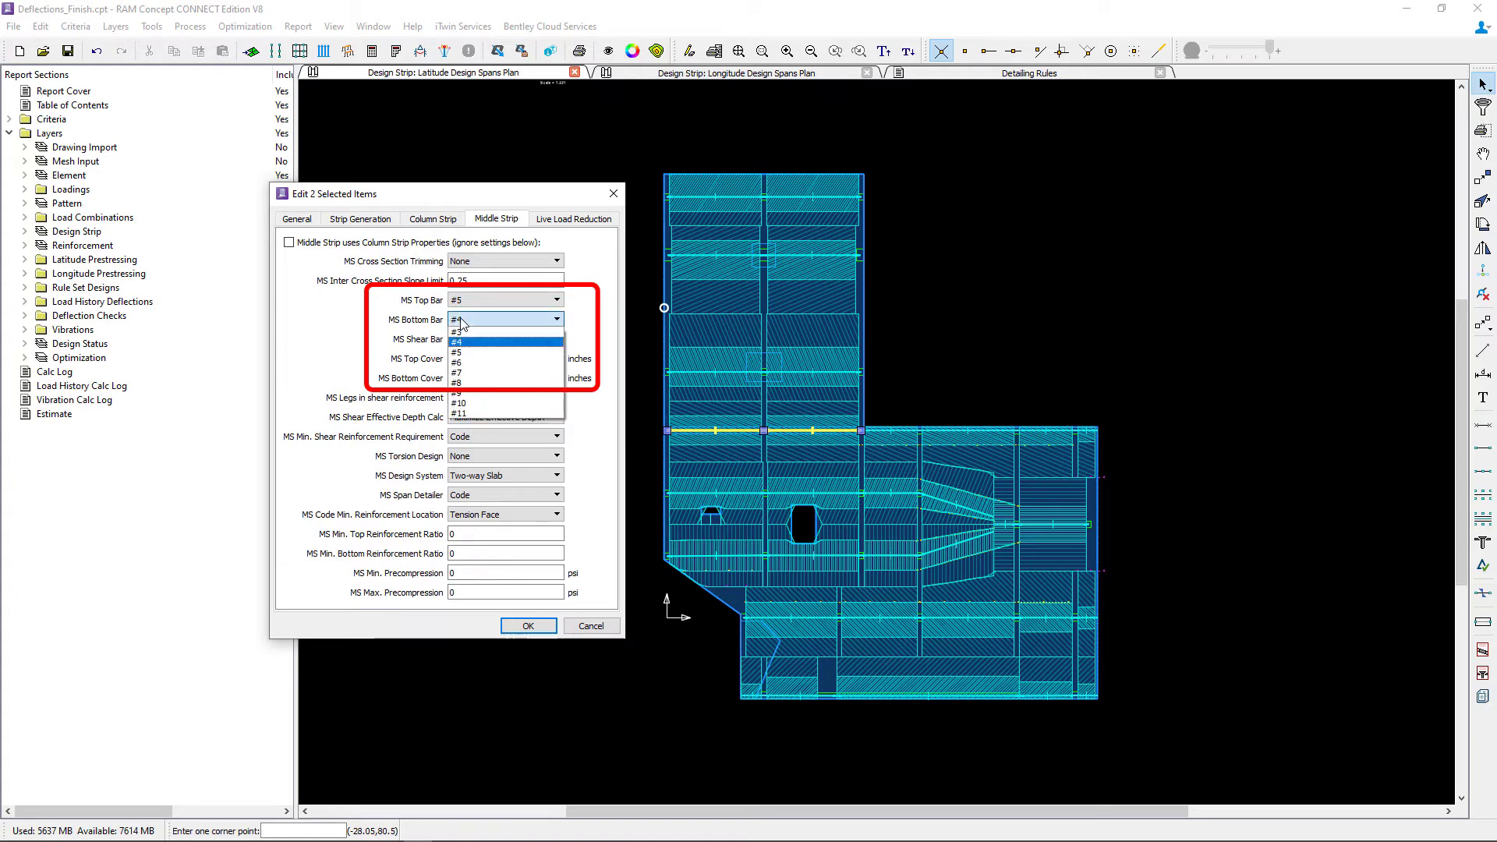
pyautogui.click(466, 354)
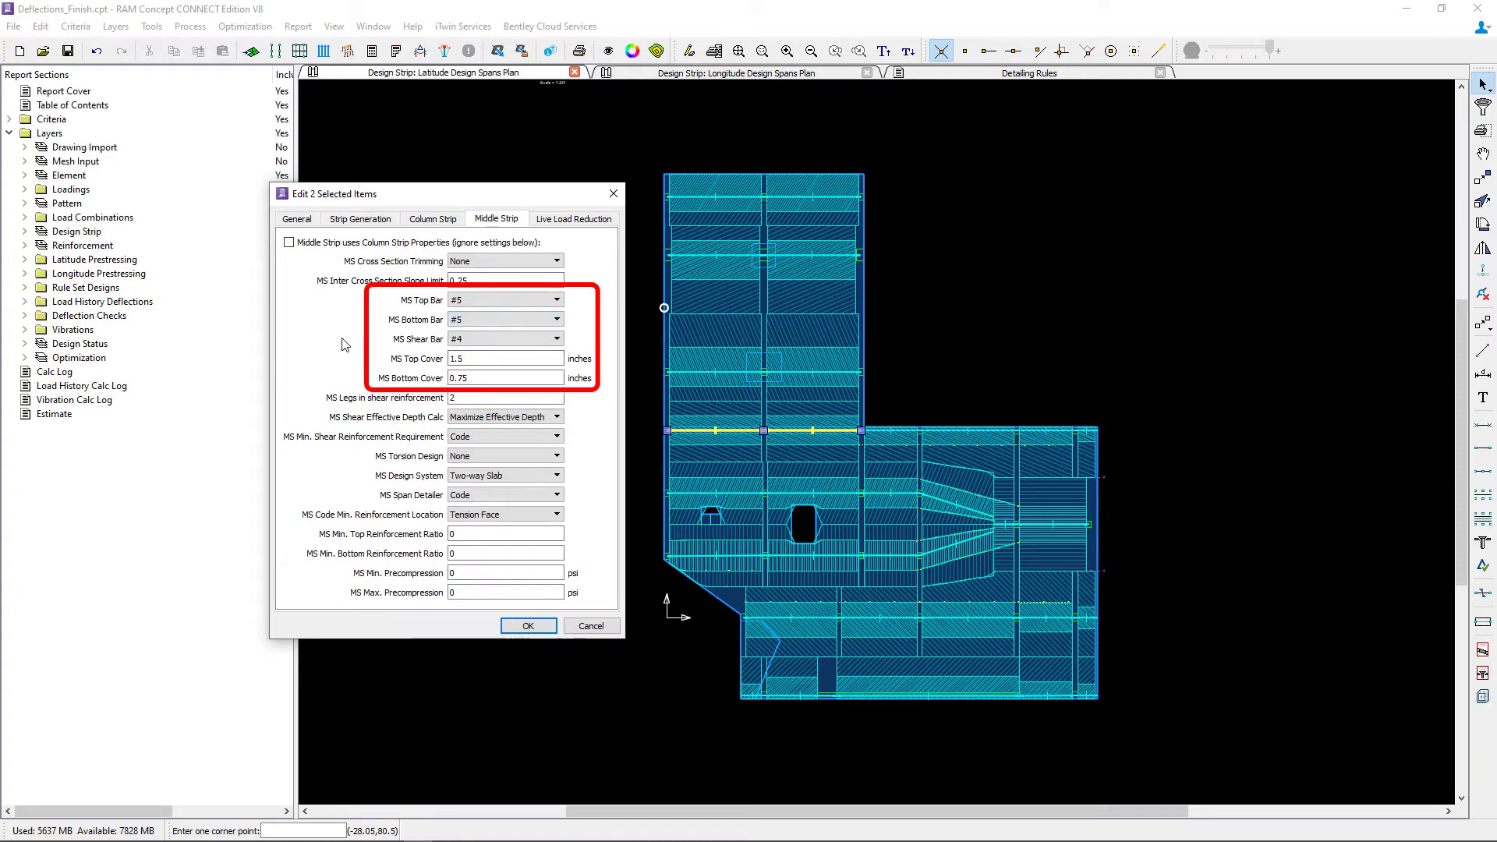
pyautogui.click(513, 627)
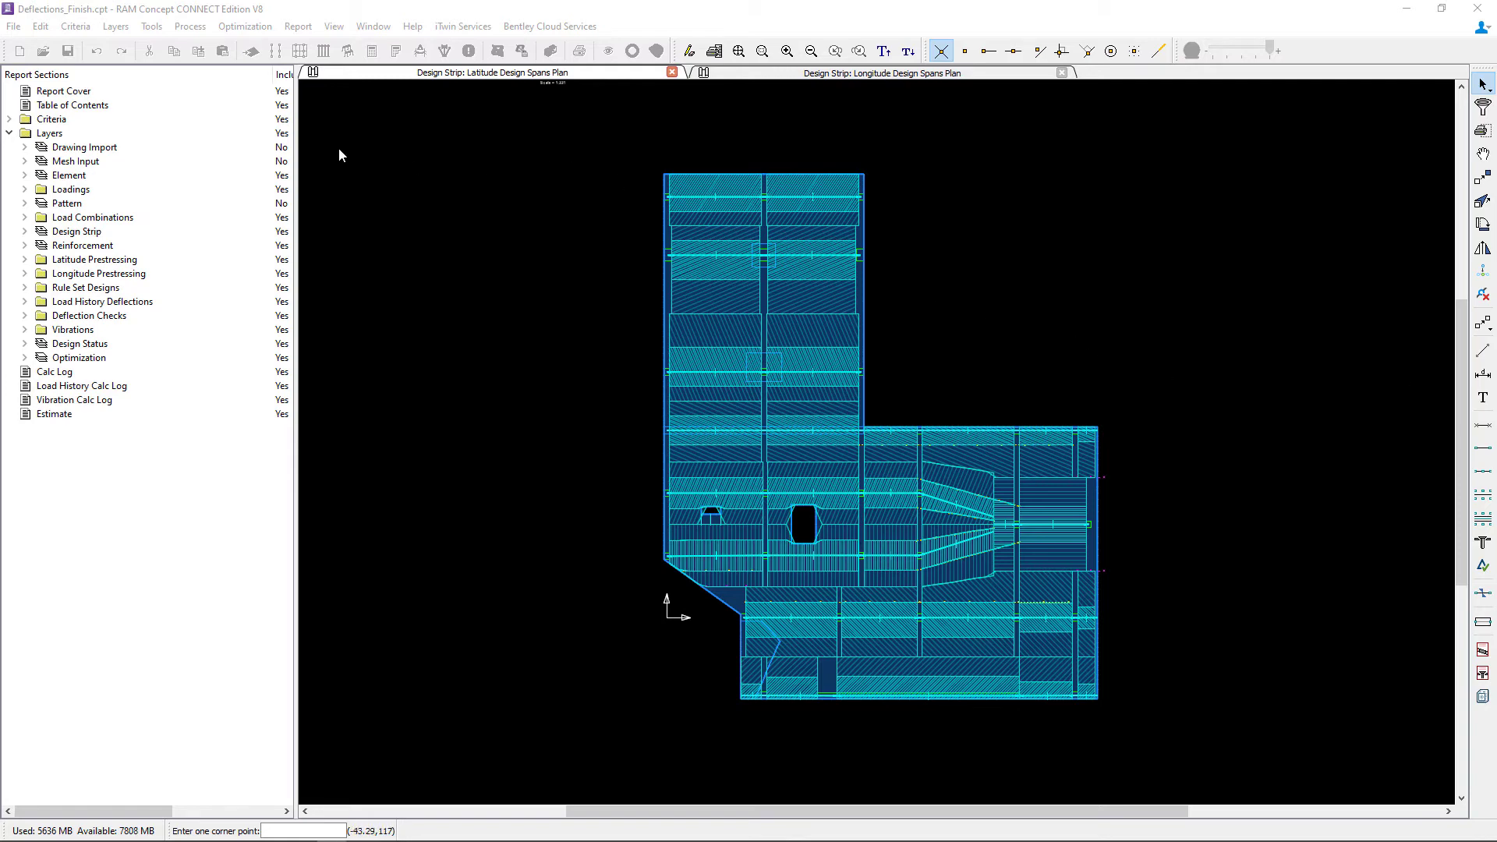
# In the calculation options, keep ACI 318-14 as the design code and set the live load reduction code to IBC 2015
pyautogui.click(75, 32)
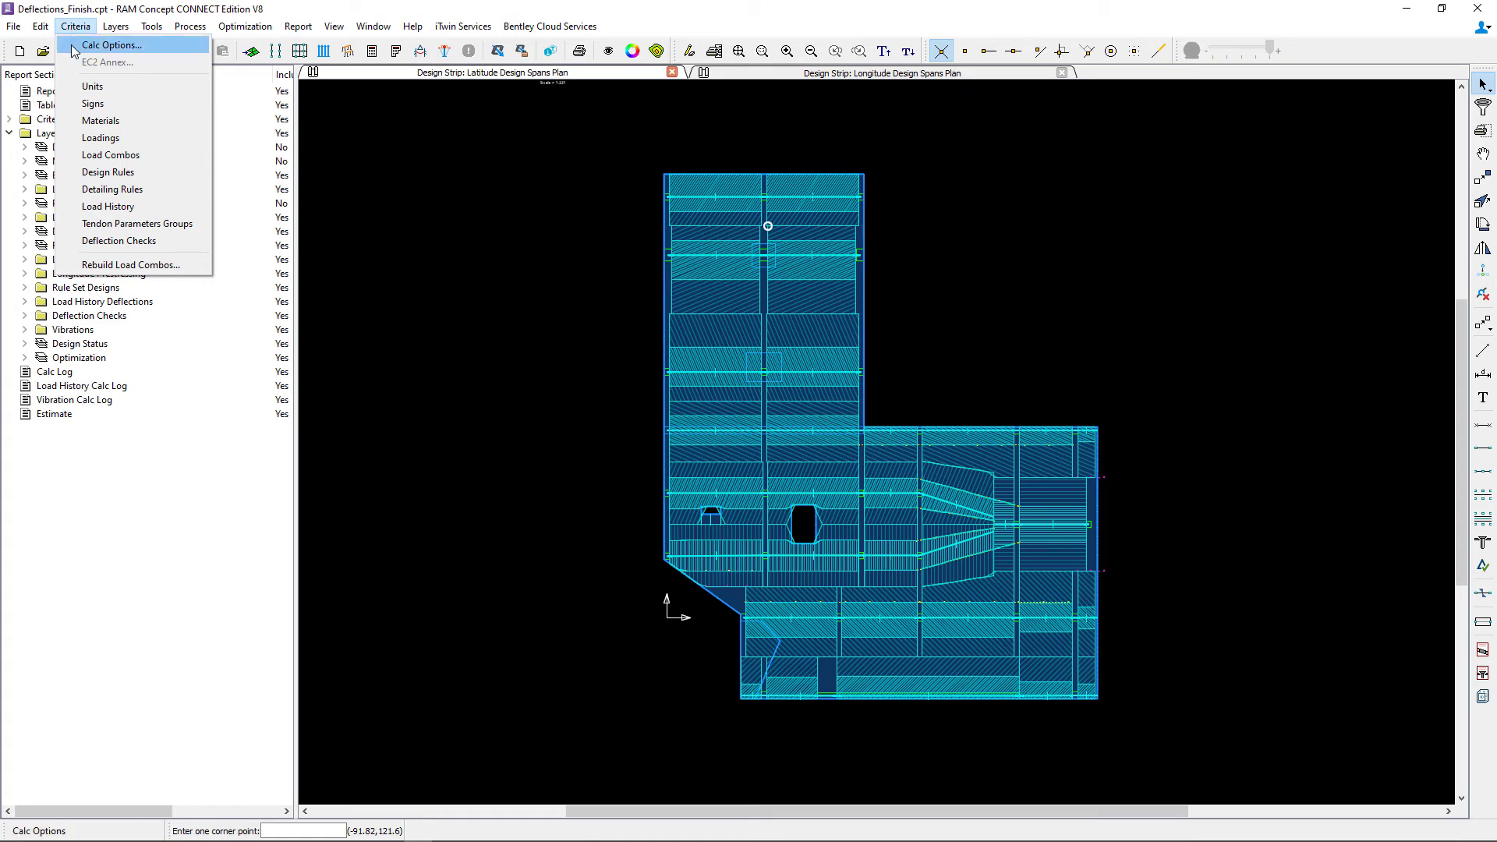
pyautogui.click(101, 46)
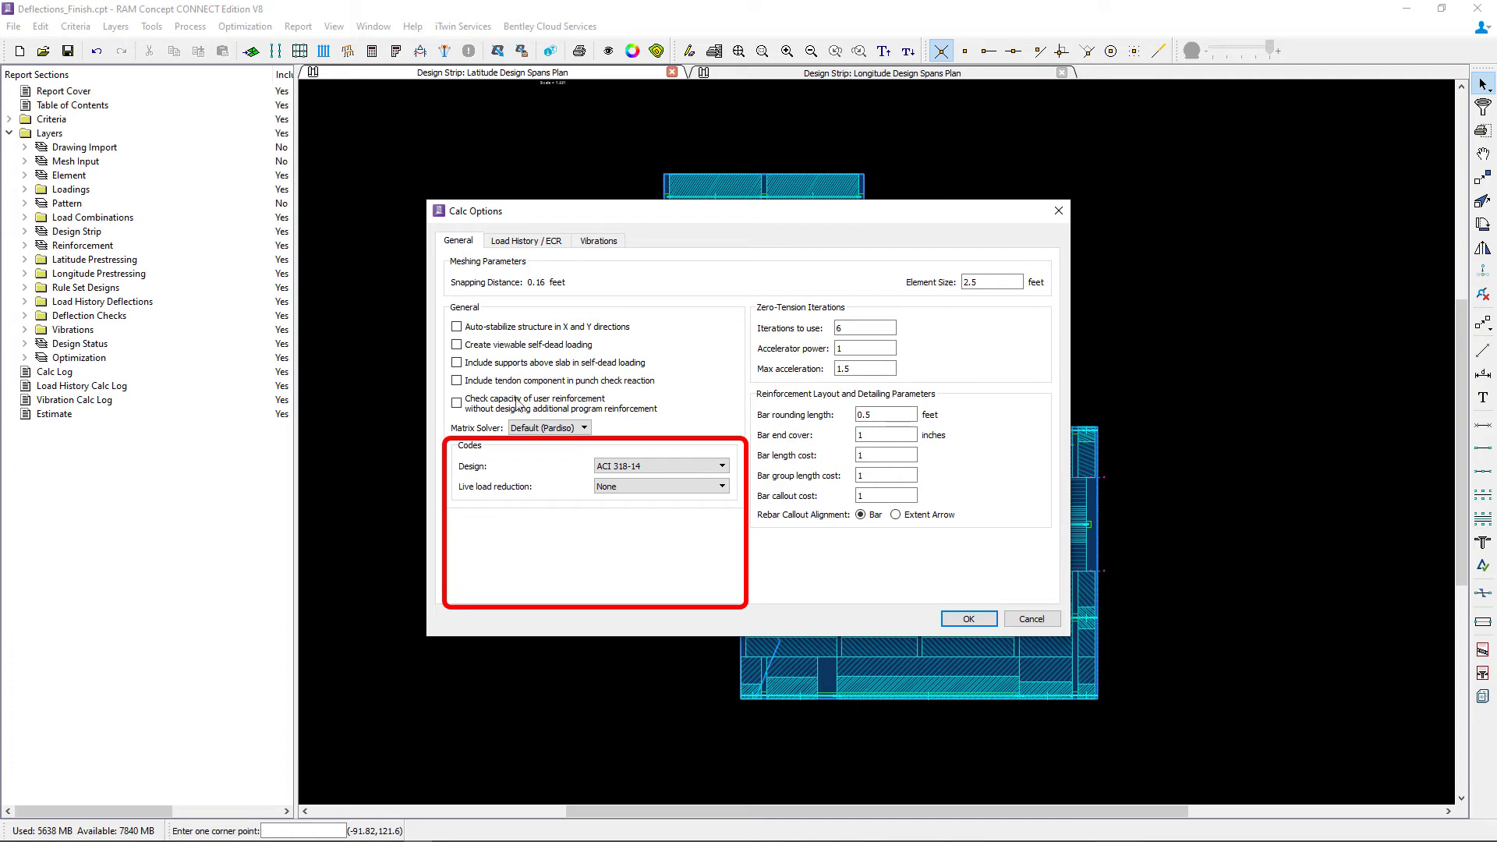
pyautogui.click(651, 469)
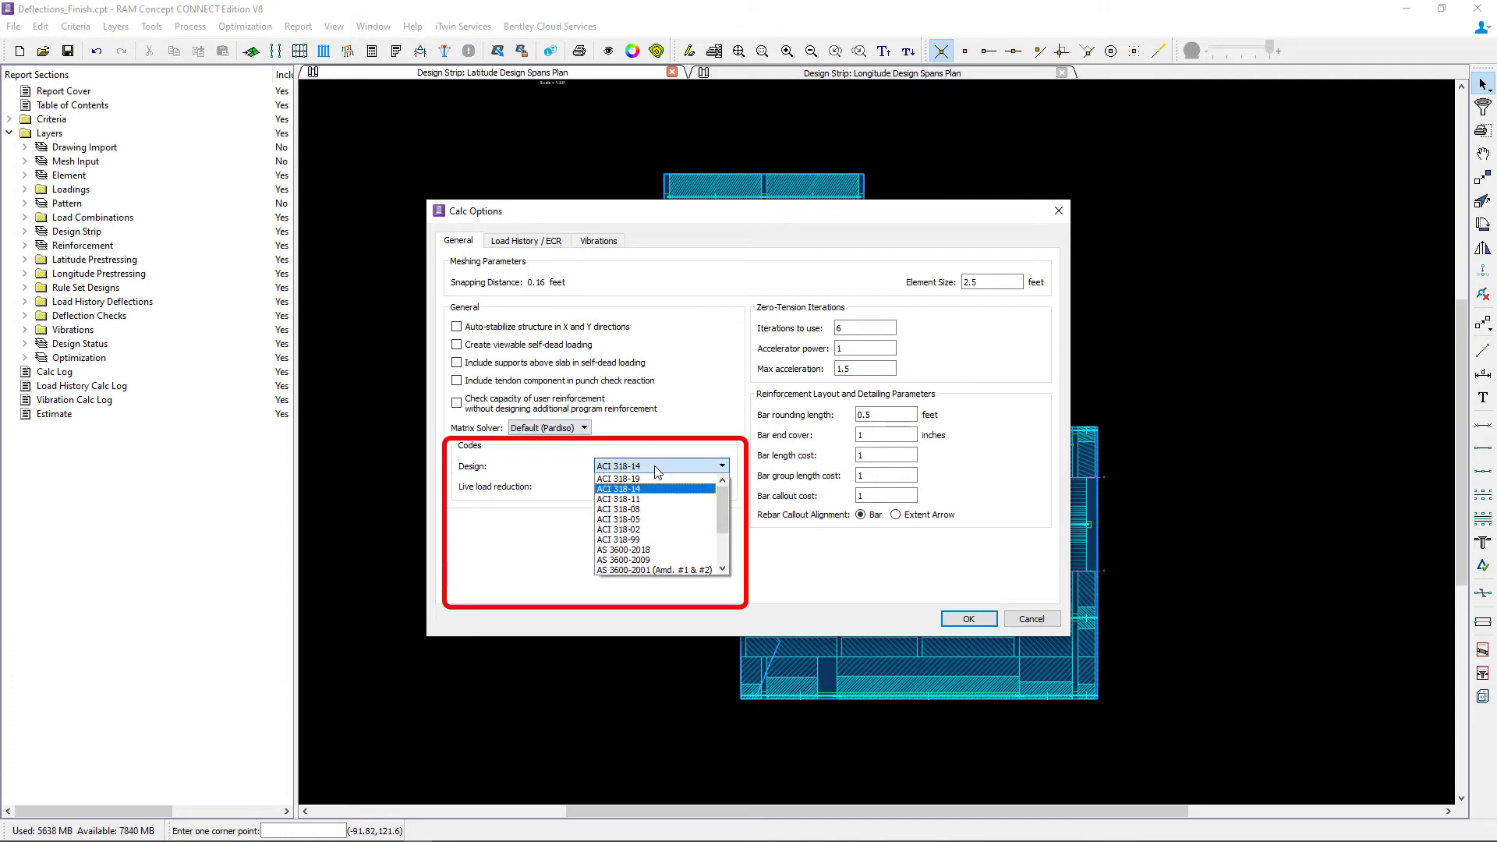
pyautogui.click(655, 471)
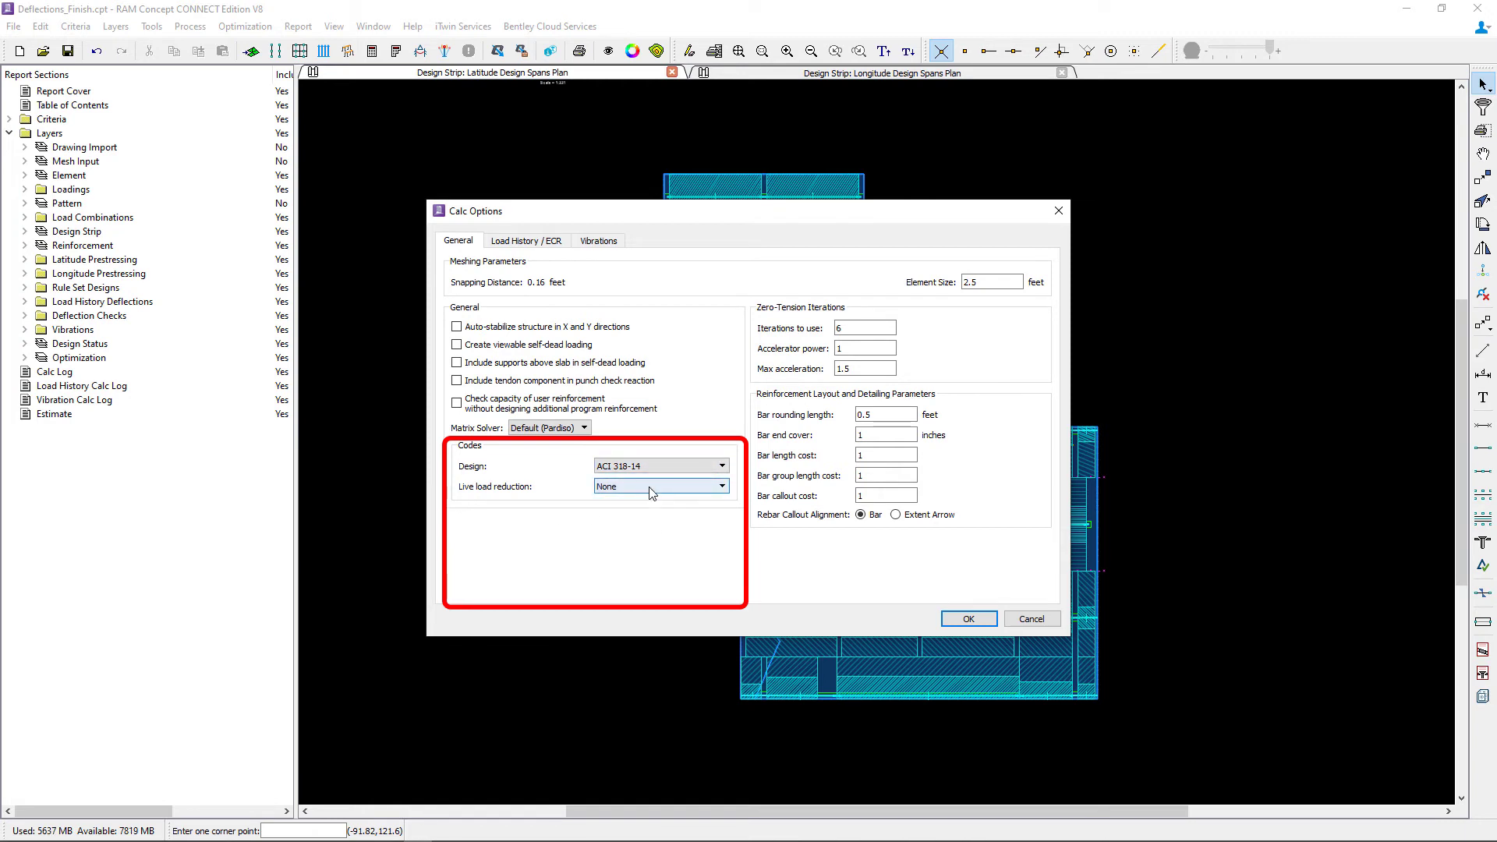
pyautogui.click(652, 487)
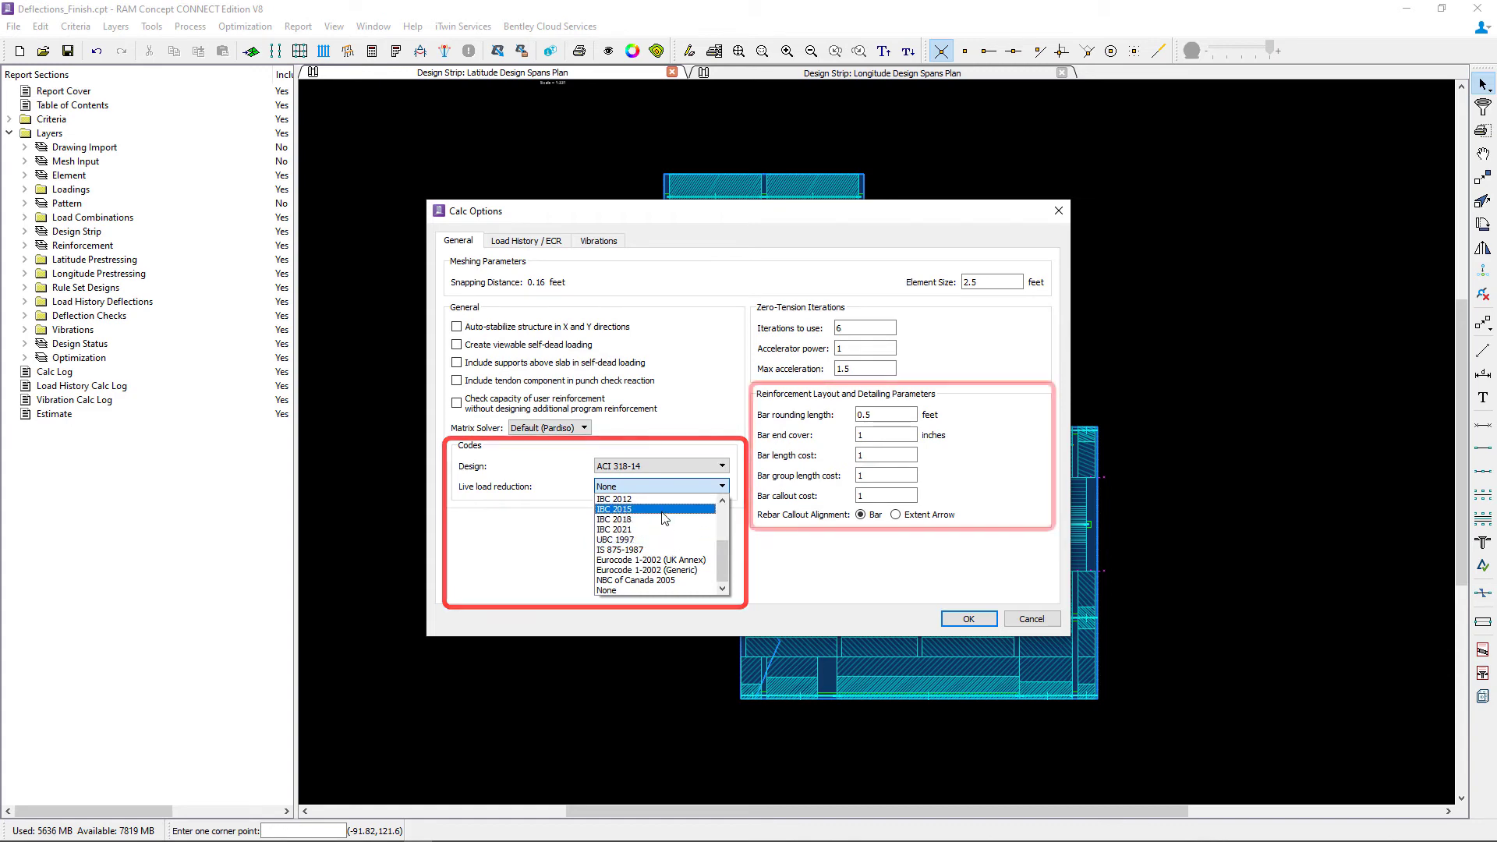
pyautogui.click(663, 511)
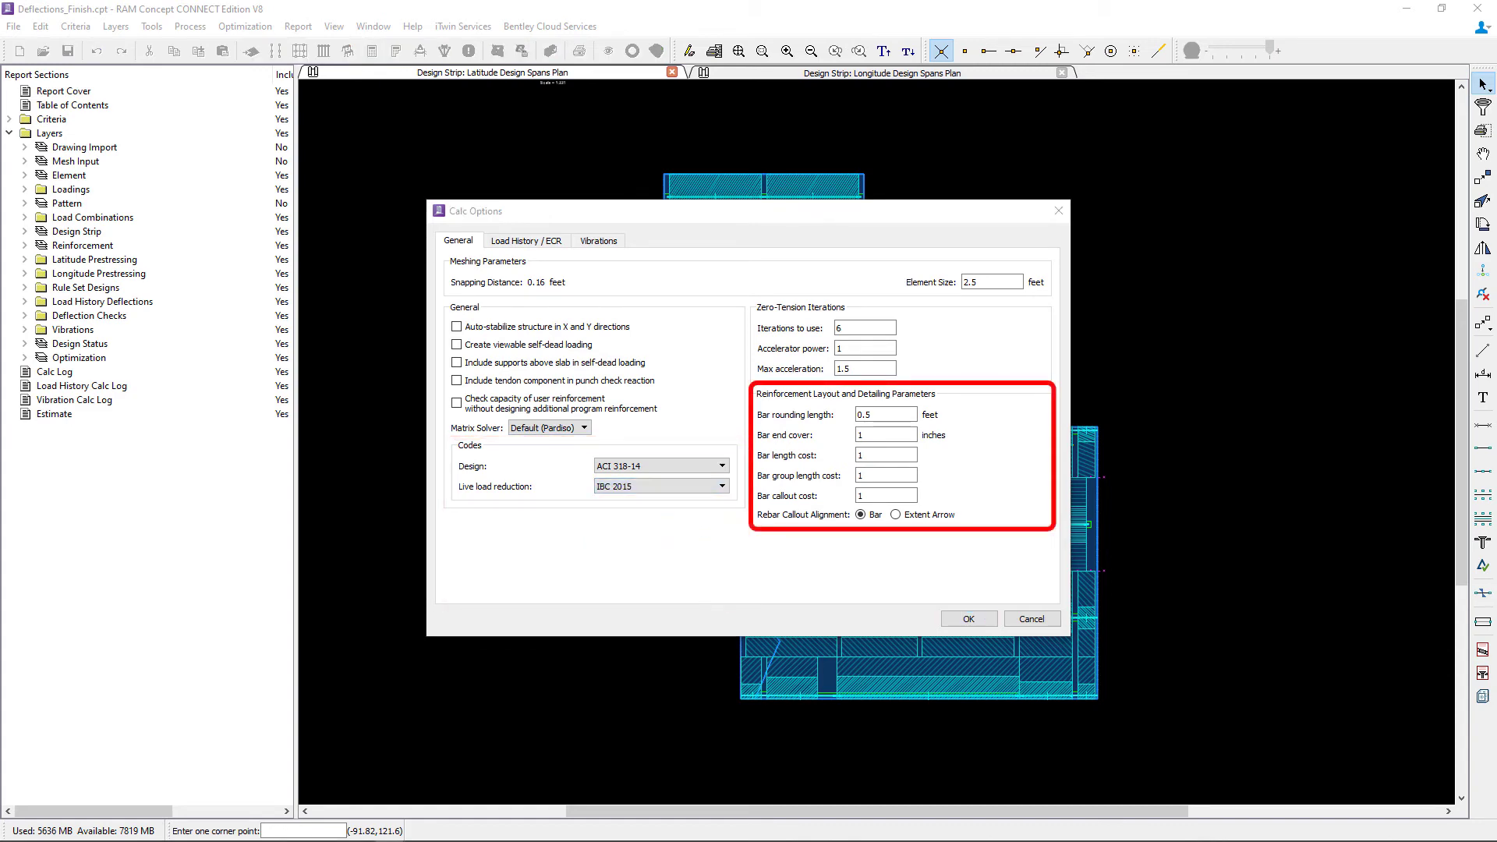
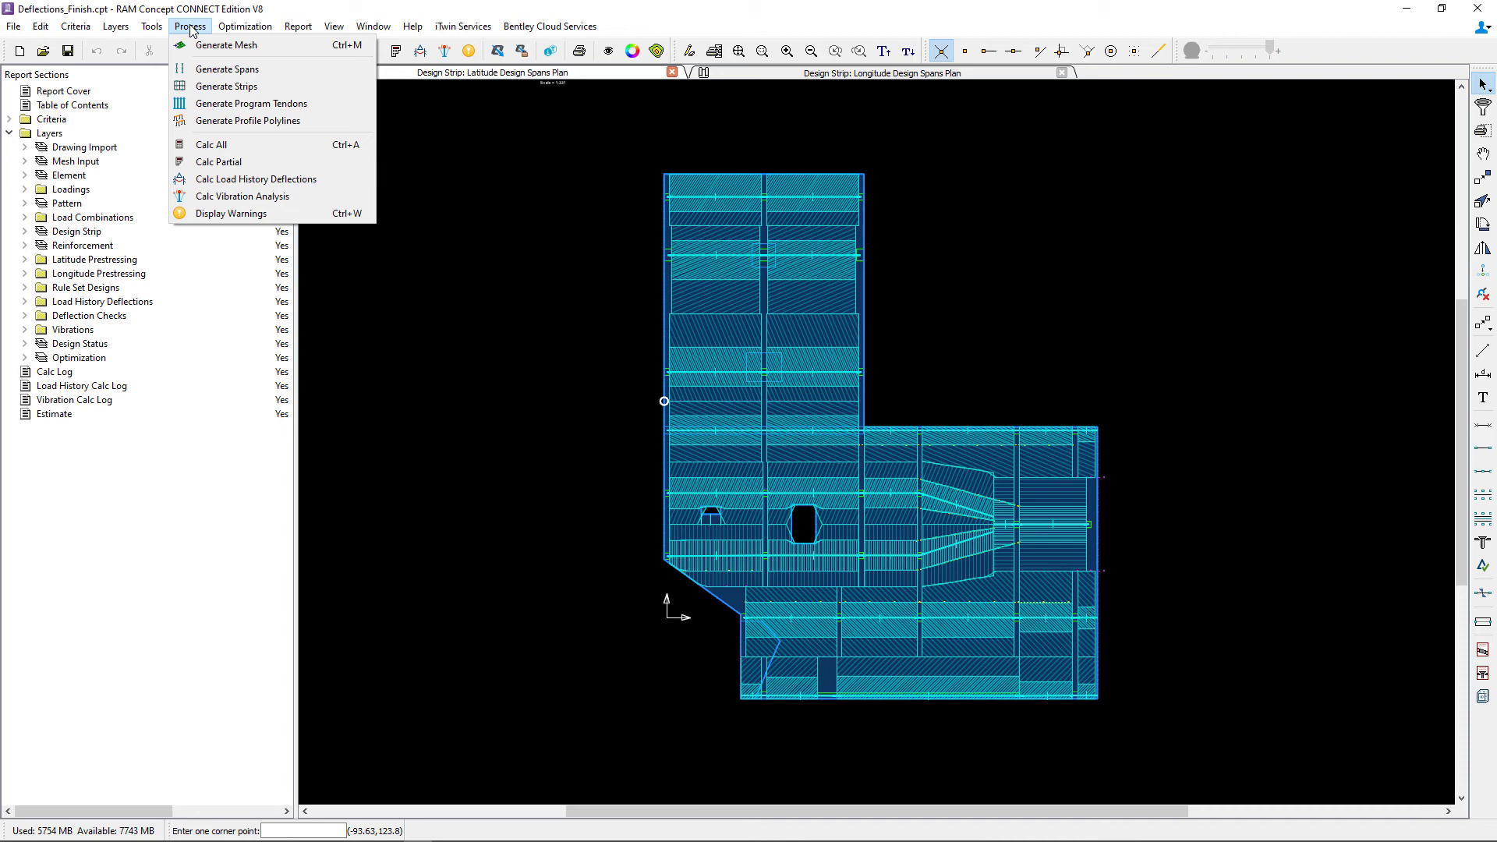
# Run a partial calculation through Detailing without interruptions for warnings, and close the resulting warnings and errors list
pyautogui.click(202, 164)
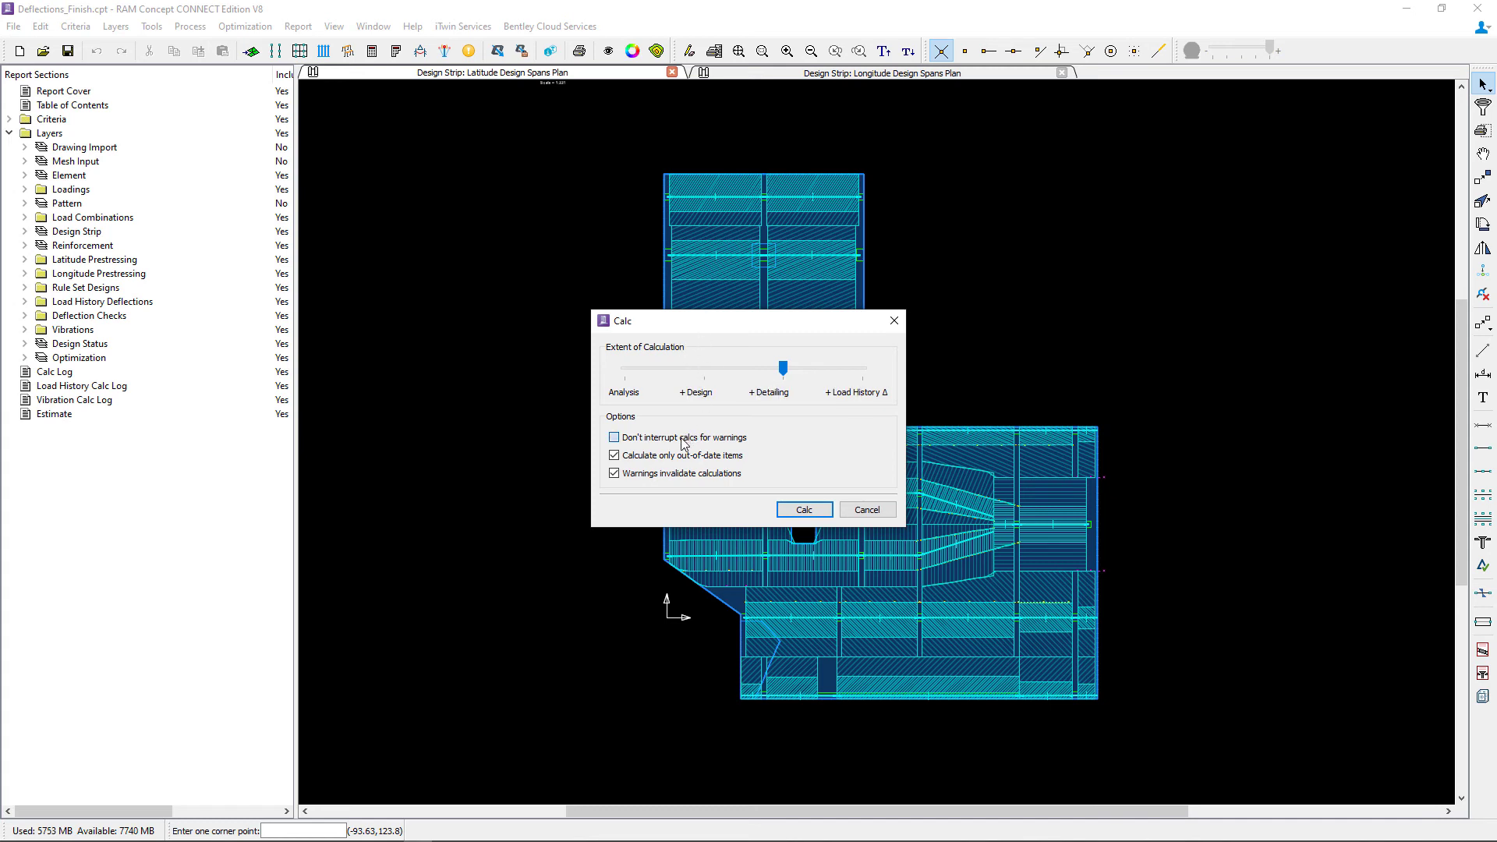
pyautogui.click(614, 437)
pyautogui.click(803, 509)
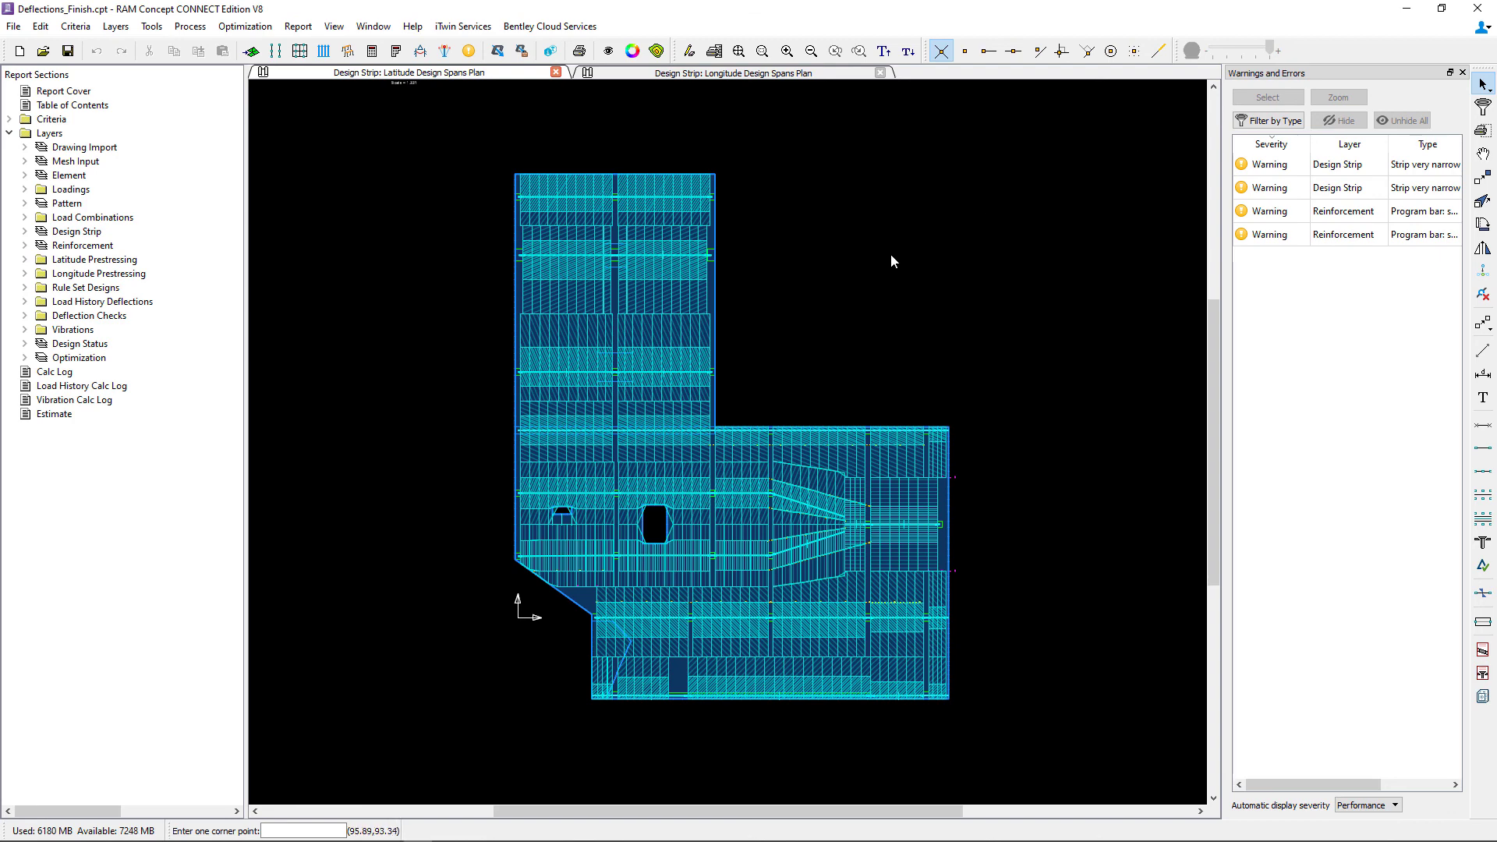
pyautogui.click(1463, 73)
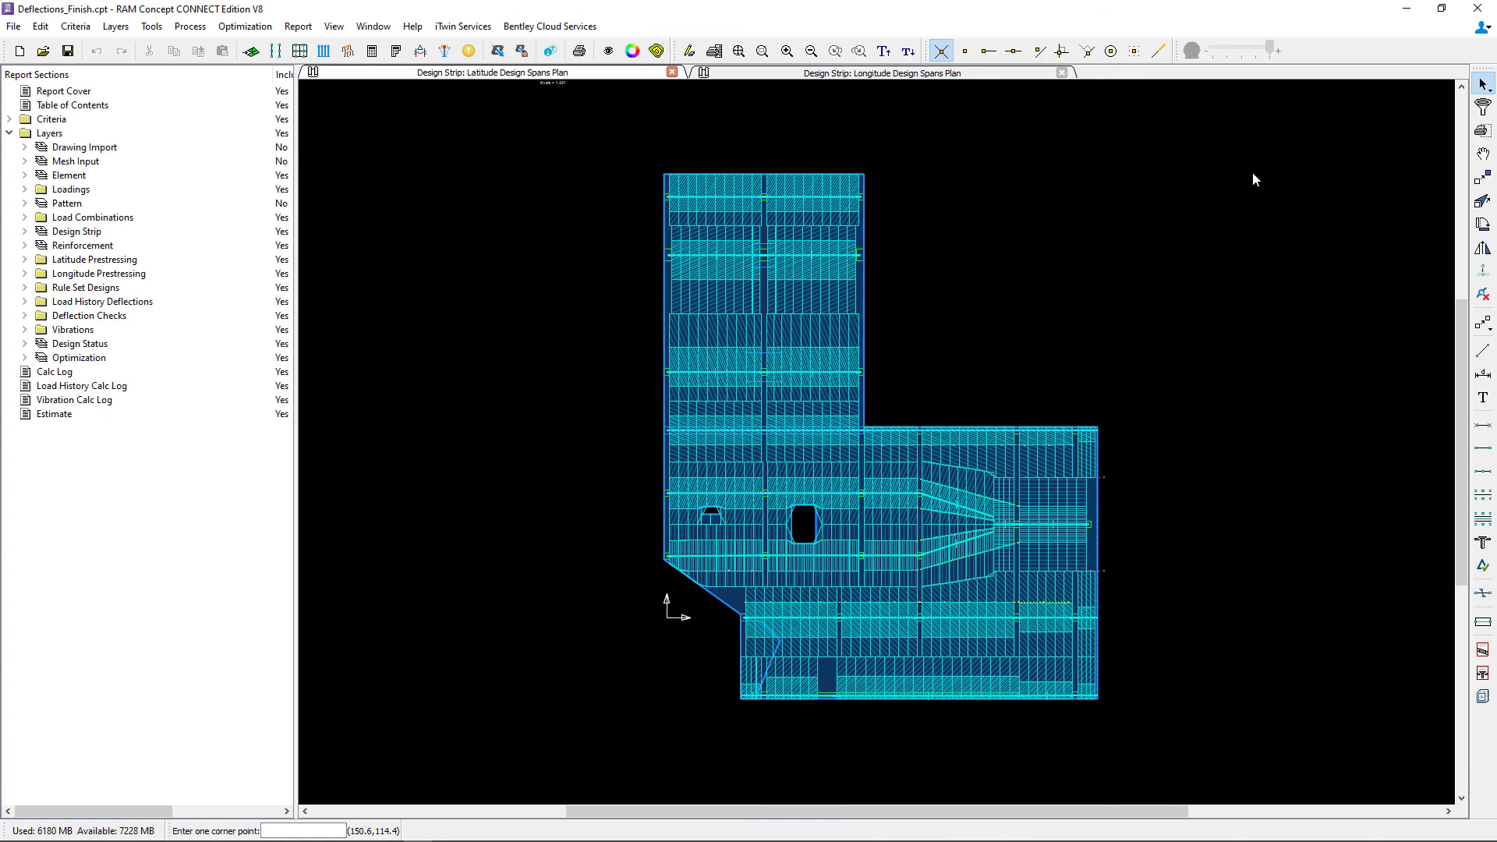